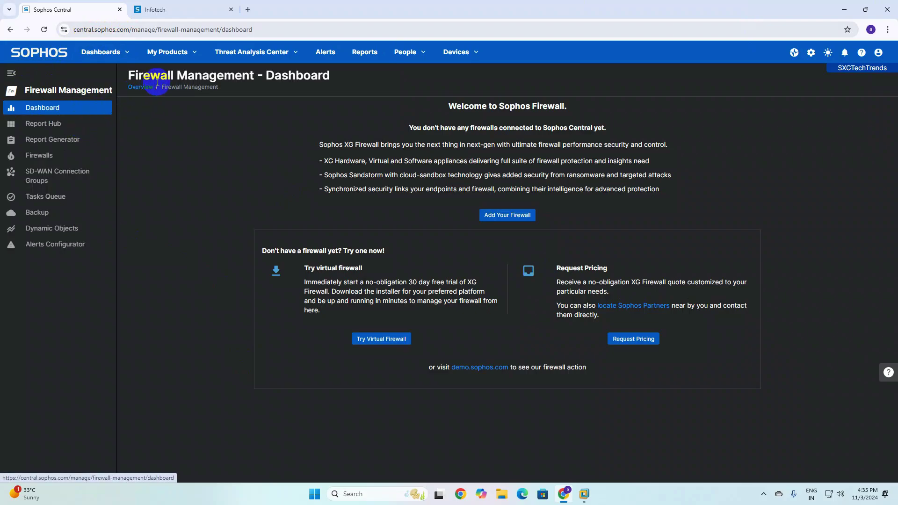
Examine the Endpoint and Firewall Management entries under My Products in Sophos Central.
{"action": "left_click_drag", "start_coordinate": [128, 76], "coordinate": [357, 77]}
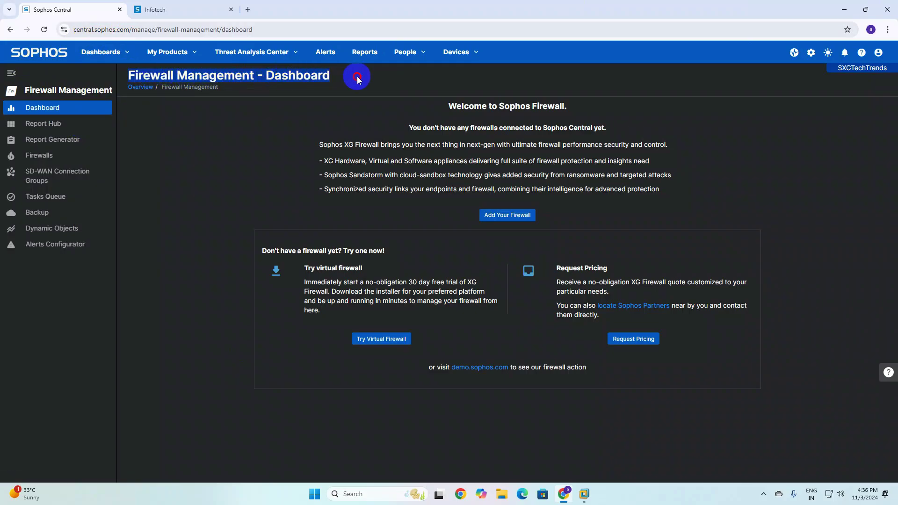
{"action": "left_click", "coordinate": [189, 52]}
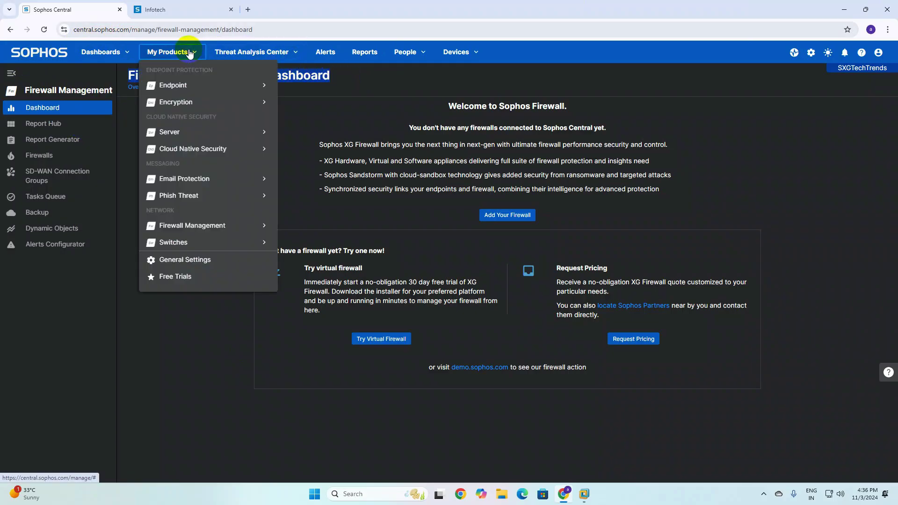
{"action": "left_click", "coordinate": [186, 87]}
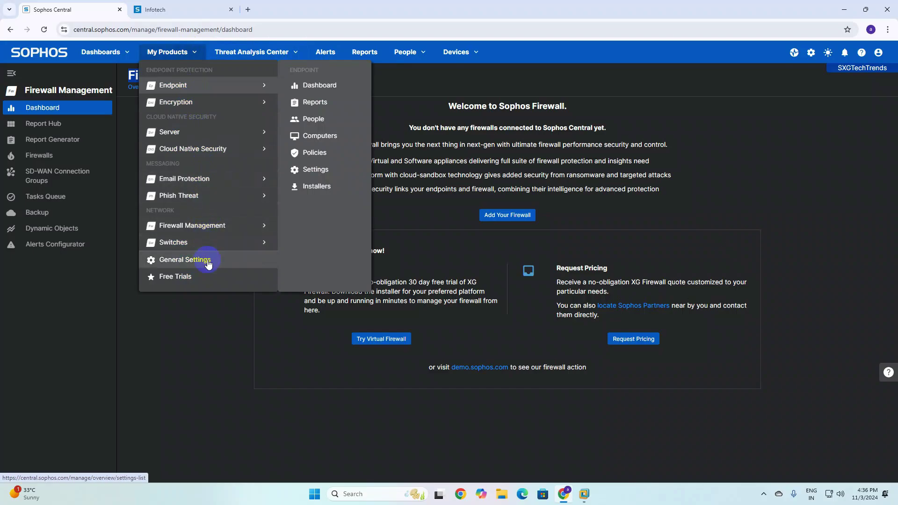
{"action": "left_click", "coordinate": [204, 230]}
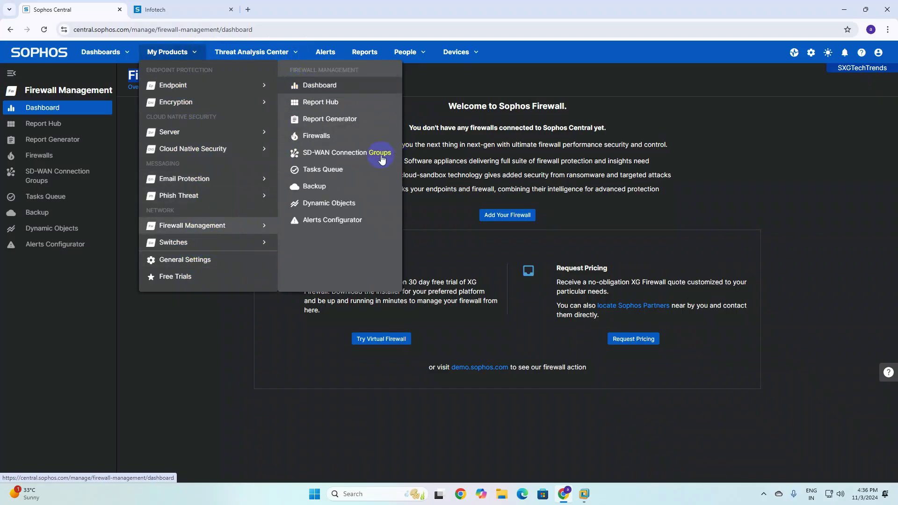
{"action": "scroll", "coordinate": [318, 123], "scroll_direction": "down", "scroll_amount": 1}
{"action": "scroll", "coordinate": [318, 123], "scroll_direction": "up", "scroll_amount": 1}
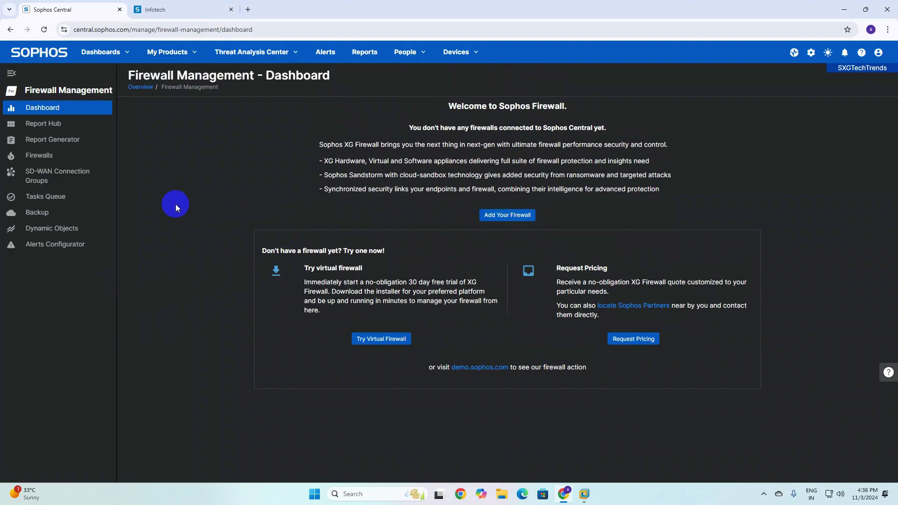
Switch to the Sophos Firewall web console and examine the firewall's address and its Sophos Central registration page.
{"action": "left_click", "coordinate": [154, 9]}
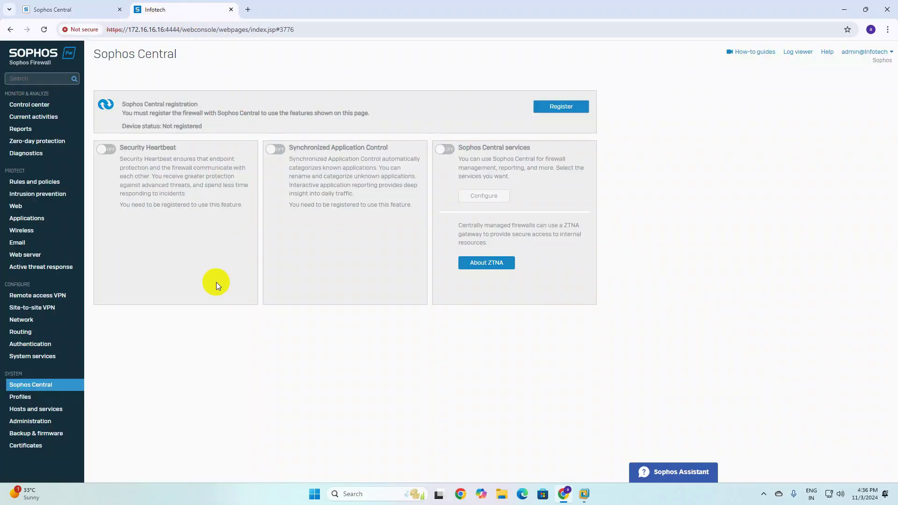
{"action": "left_click", "coordinate": [126, 30]}
{"action": "left_click_drag", "start_coordinate": [126, 29], "coordinate": [314, 29]}
{"action": "left_click", "coordinate": [250, 111]}
{"action": "left_click", "coordinate": [67, 247]}
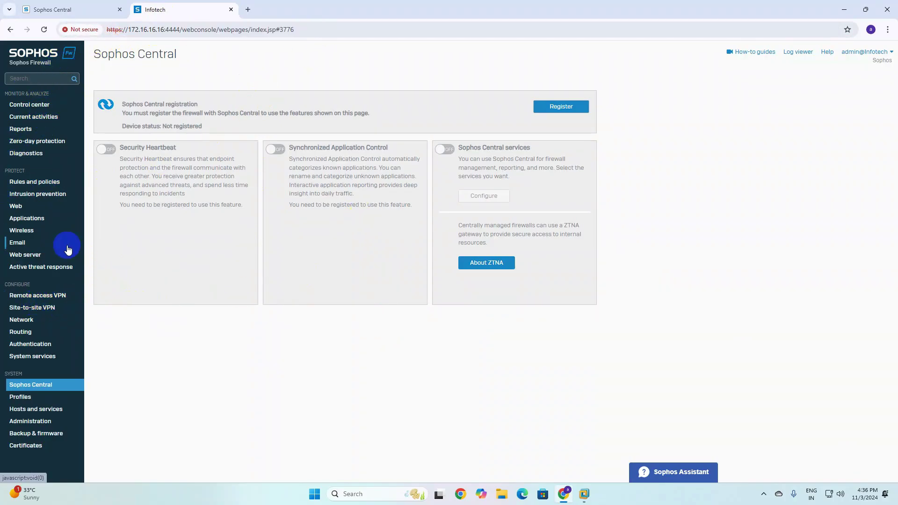
{"action": "left_click", "coordinate": [29, 392]}
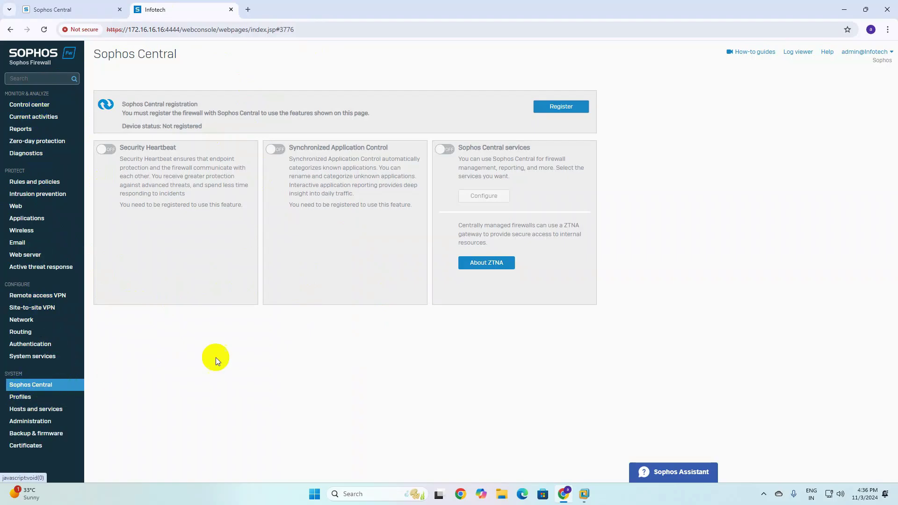
{"action": "left_click", "coordinate": [550, 117]}
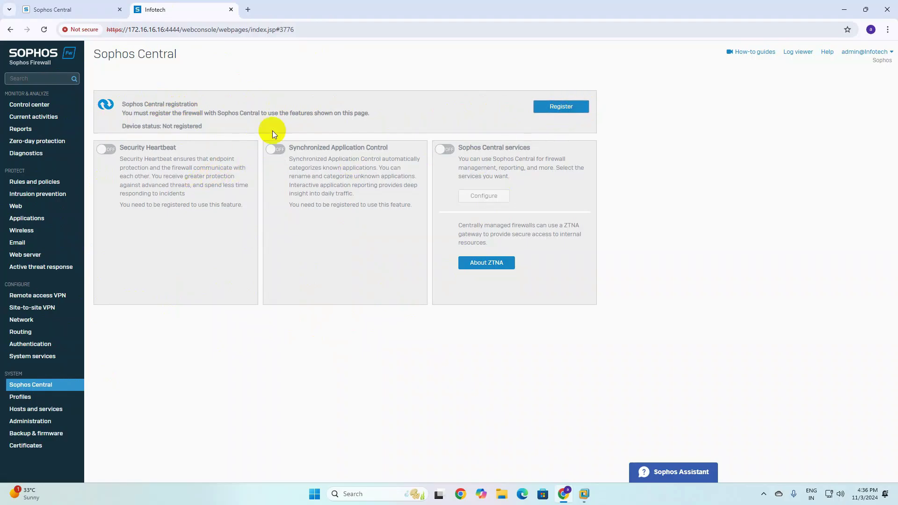
Switch back to Sophos Central, view the Firewall Management dashboard and Report Hub, and open the Firewalls list.
{"action": "left_click", "coordinate": [77, 9]}
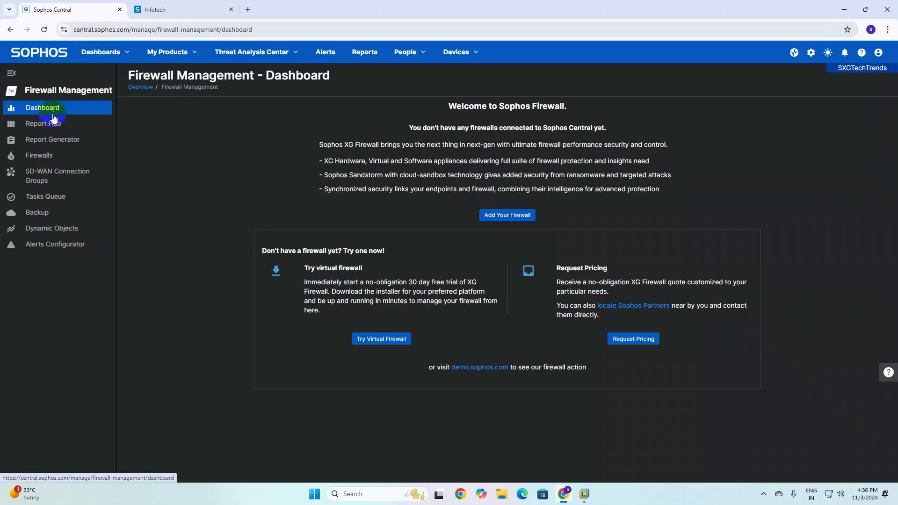
{"action": "scroll", "coordinate": [53, 129], "scroll_direction": "down", "scroll_amount": 1}
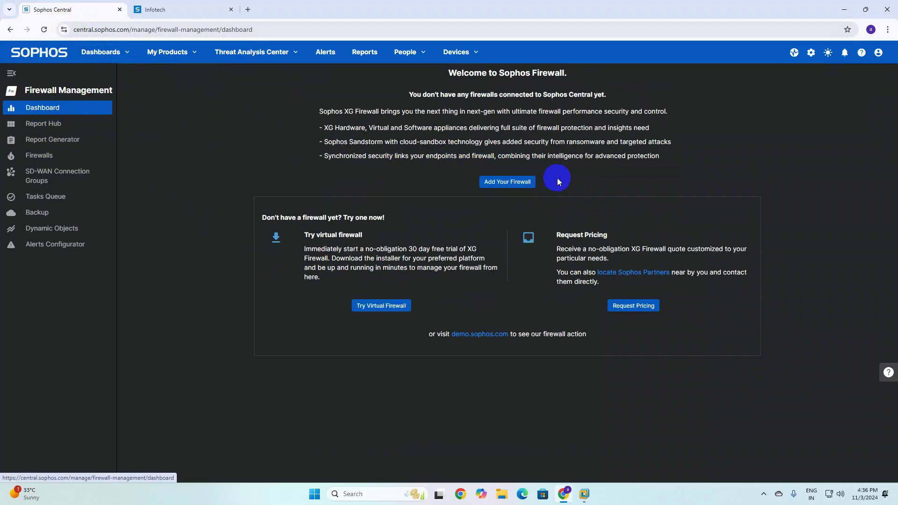
{"action": "left_click", "coordinate": [50, 124]}
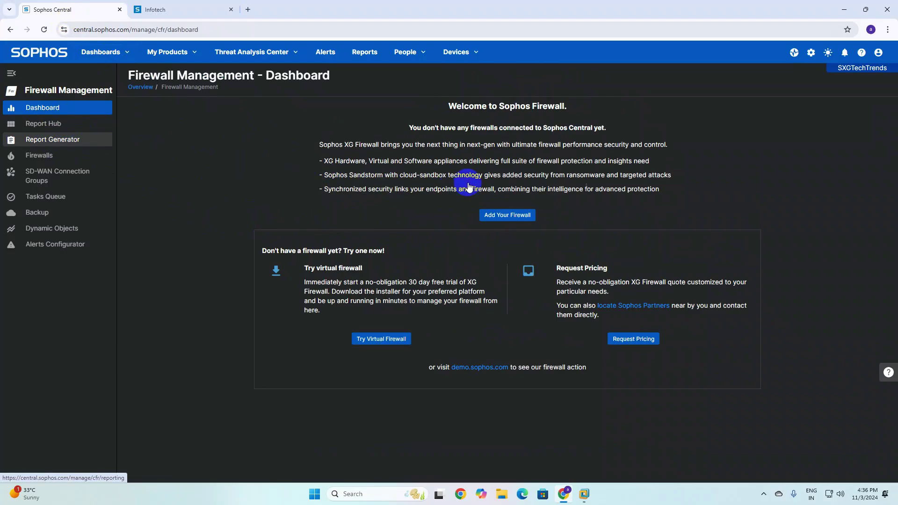
{"action": "left_click", "coordinate": [39, 155]}
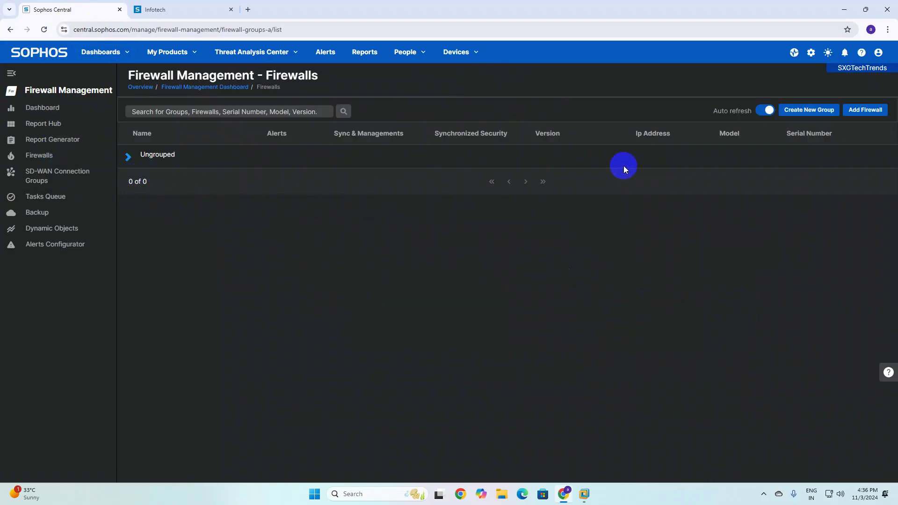
Review the Add New Firewall and Add Configured Firewall options, and close them without starting a setup.
{"action": "left_click", "coordinate": [864, 114]}
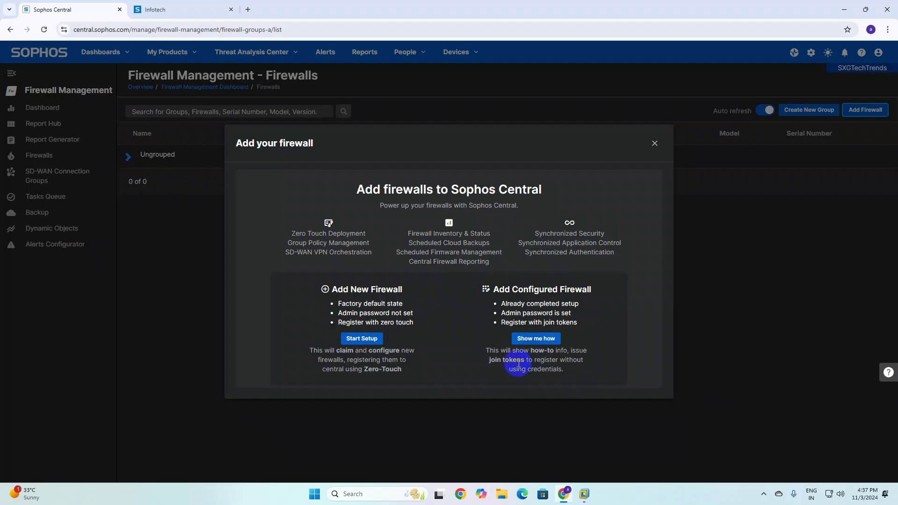
{"action": "left_click", "coordinate": [373, 342]}
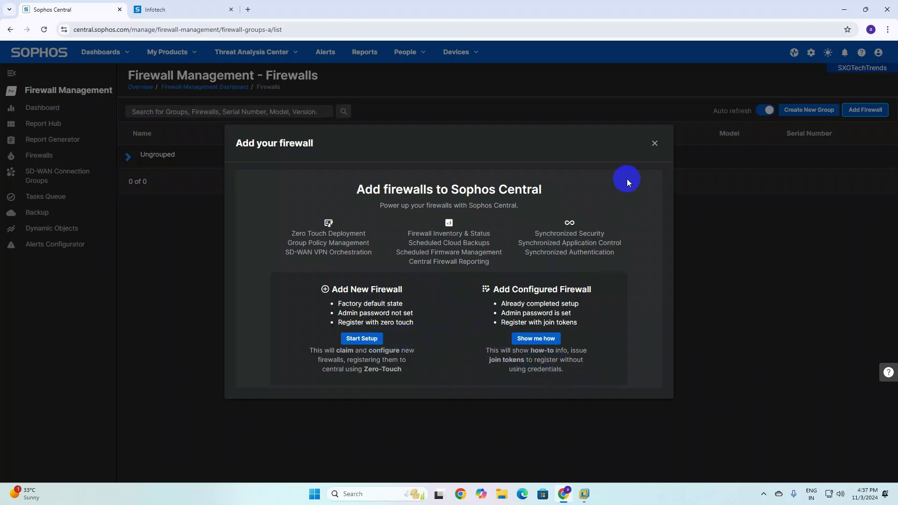
{"action": "left_click", "coordinate": [654, 144]}
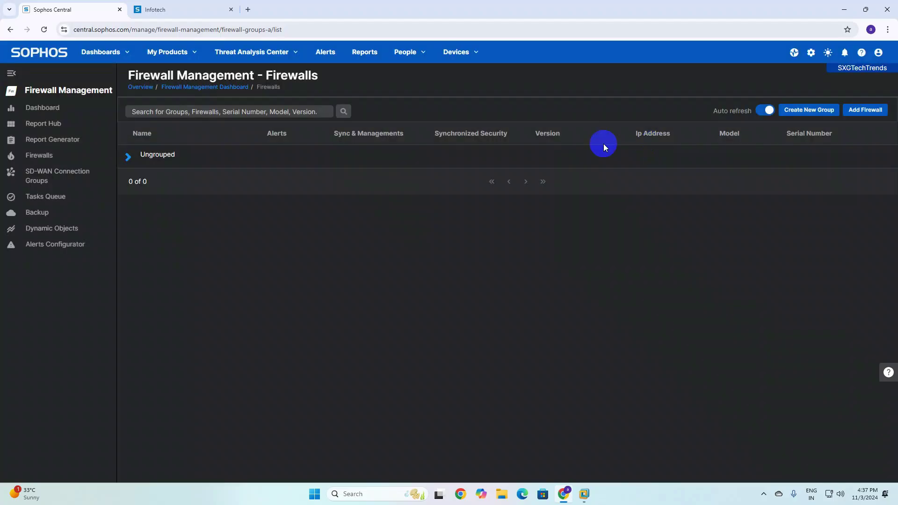
In the Sophos Firewall console, register the firewall with Sophos Central using the administrator's email address and account password.
{"action": "left_click", "coordinate": [170, 9]}
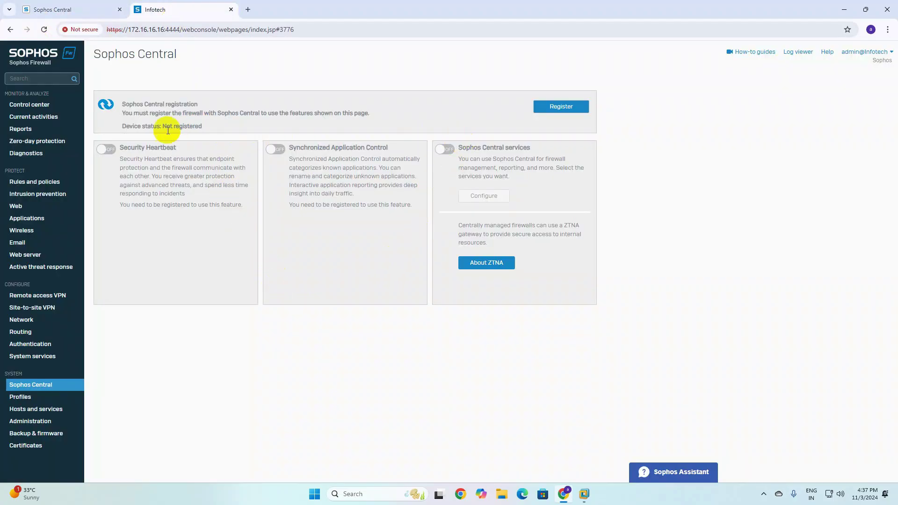
{"action": "left_click", "coordinate": [554, 107]}
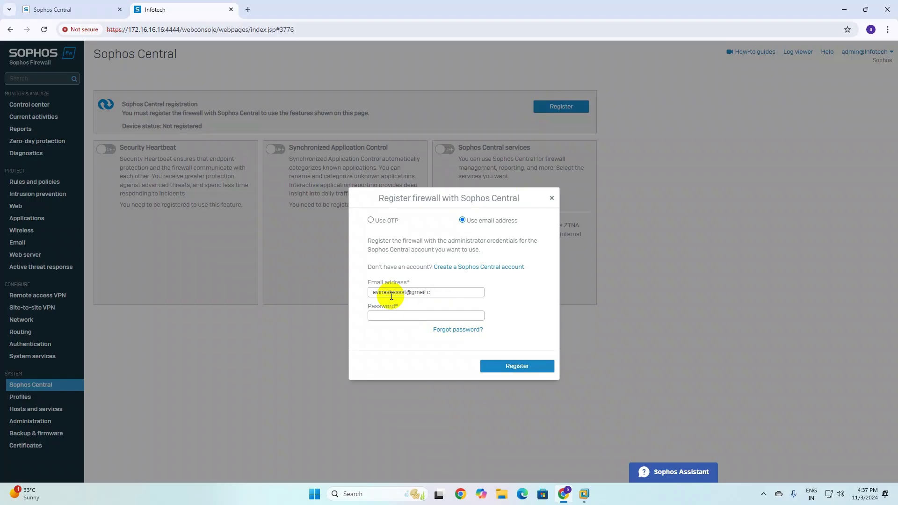
{"action": "key", "text": "Caps_Lock"}
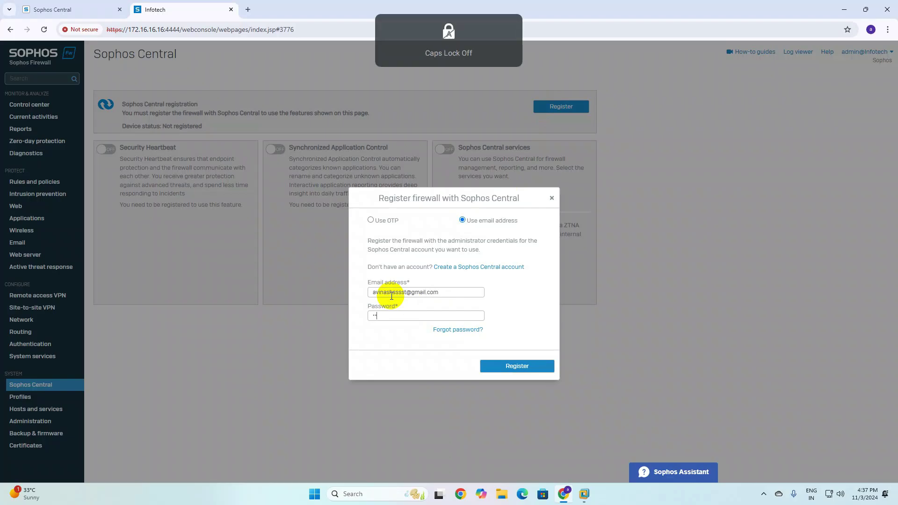
{"action": "type", "text": "*******"}
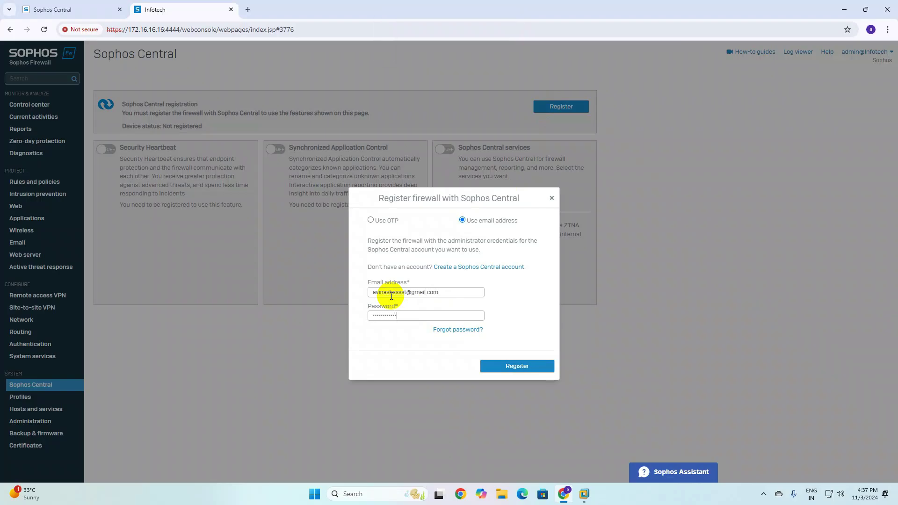
{"action": "key", "text": "Return"}
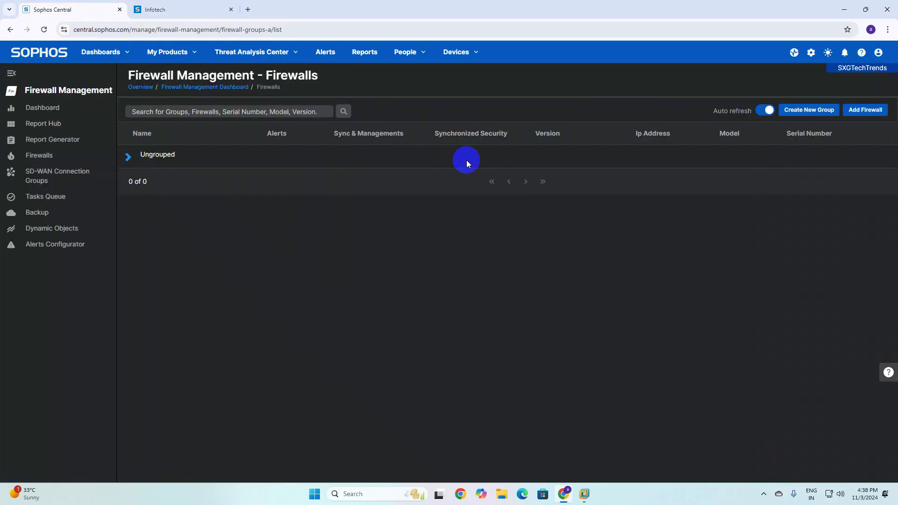
Reload the Firewalls list in Sophos Central and check both the list and the firewall console for registration progress.
{"action": "left_click", "coordinate": [44, 30]}
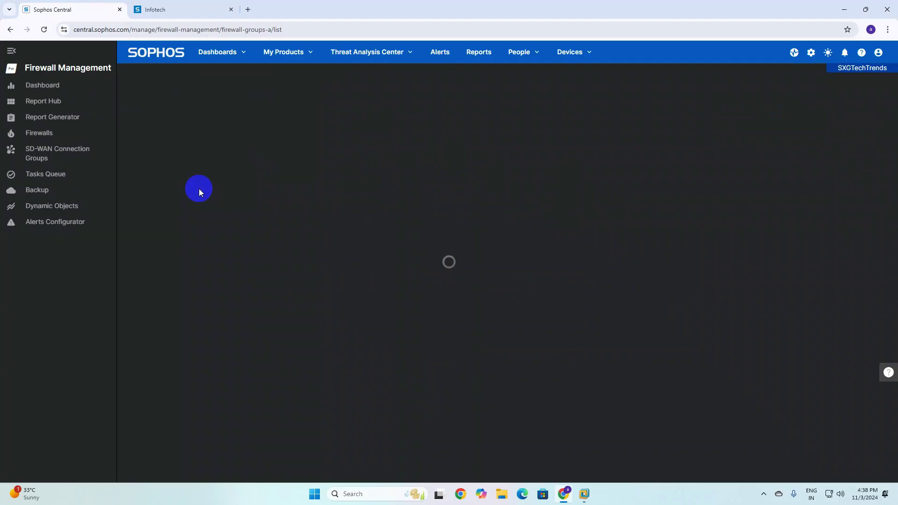
{"action": "left_click", "coordinate": [143, 8]}
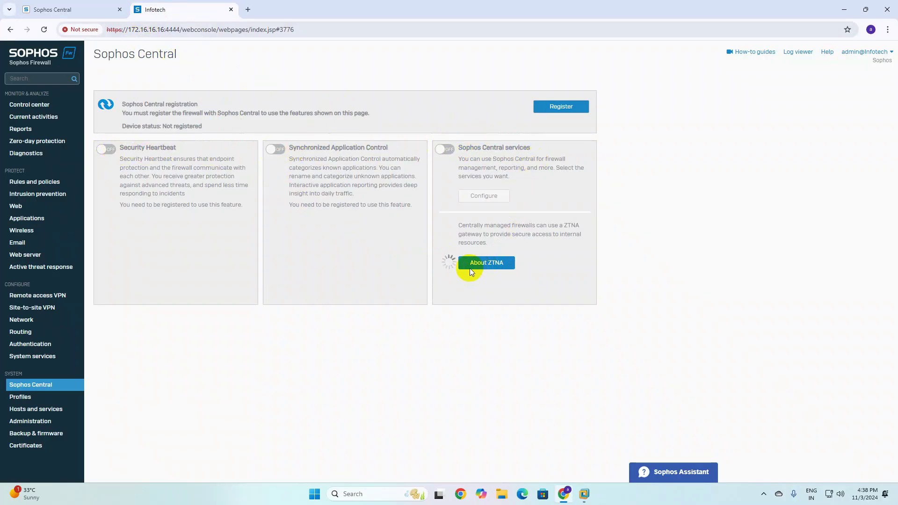
{"action": "key", "text": "ctrl+shift+Tab"}
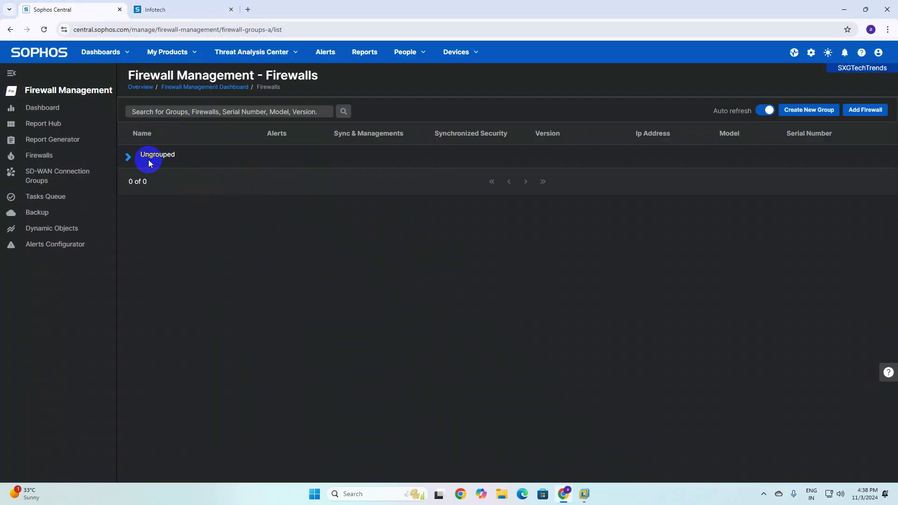
{"action": "left_click", "coordinate": [38, 155]}
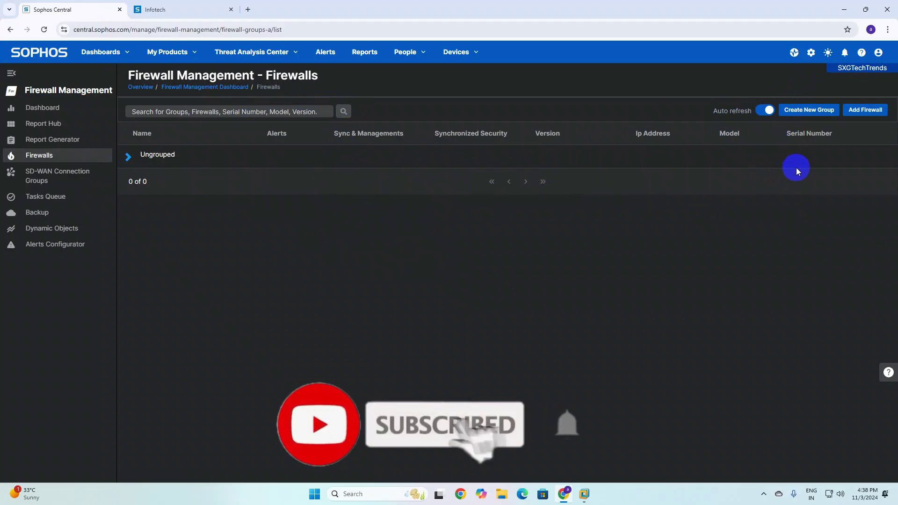
Review the registration status, device and account details, and registration date in the firewall console, and dismiss the deregistration prompt after viewing it.
{"action": "left_click", "coordinate": [167, 15]}
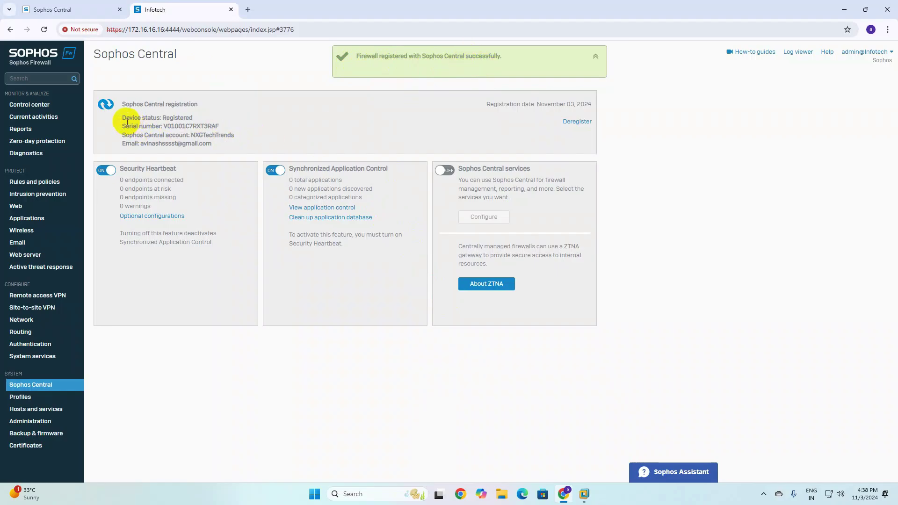
{"action": "left_click_drag", "start_coordinate": [125, 118], "coordinate": [176, 118]}
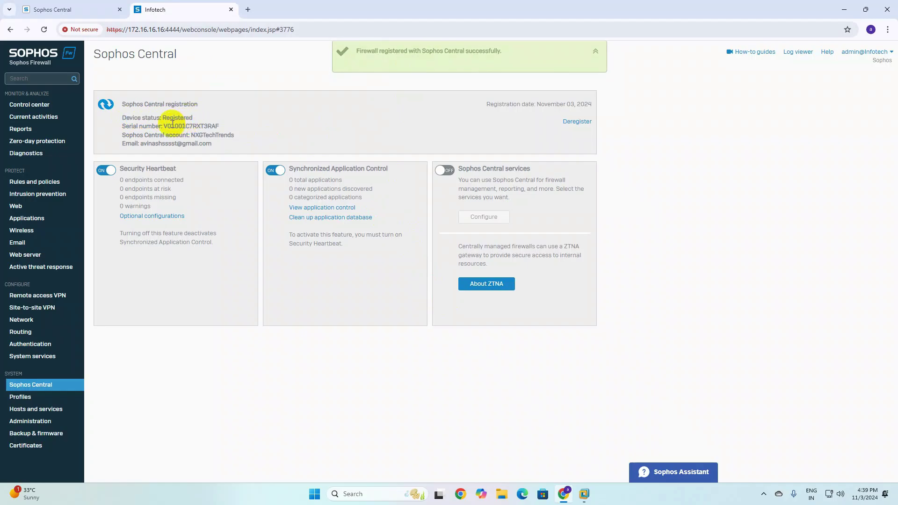
{"action": "left_click", "coordinate": [123, 127]}
{"action": "left_click_drag", "start_coordinate": [123, 126], "coordinate": [225, 136]}
{"action": "left_click", "coordinate": [191, 135]}
{"action": "triple_click", "coordinate": [237, 136]}
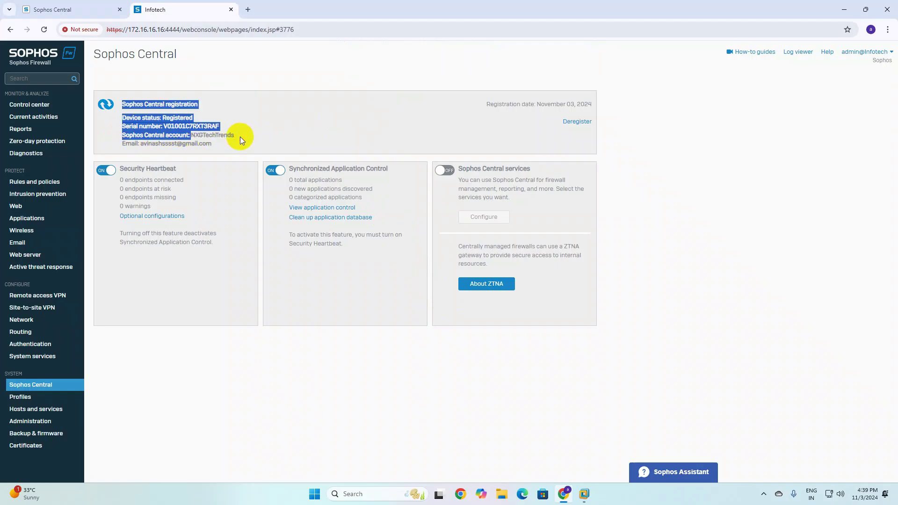
{"action": "left_click", "coordinate": [127, 147]}
{"action": "triple_click", "coordinate": [121, 147]}
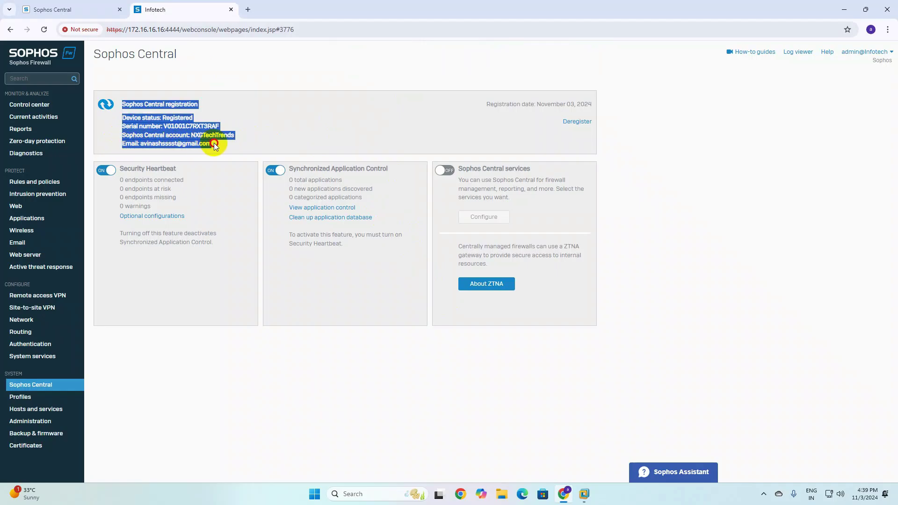
{"action": "left_click", "coordinate": [323, 130]}
{"action": "left_click_drag", "start_coordinate": [476, 113], "coordinate": [590, 104]}
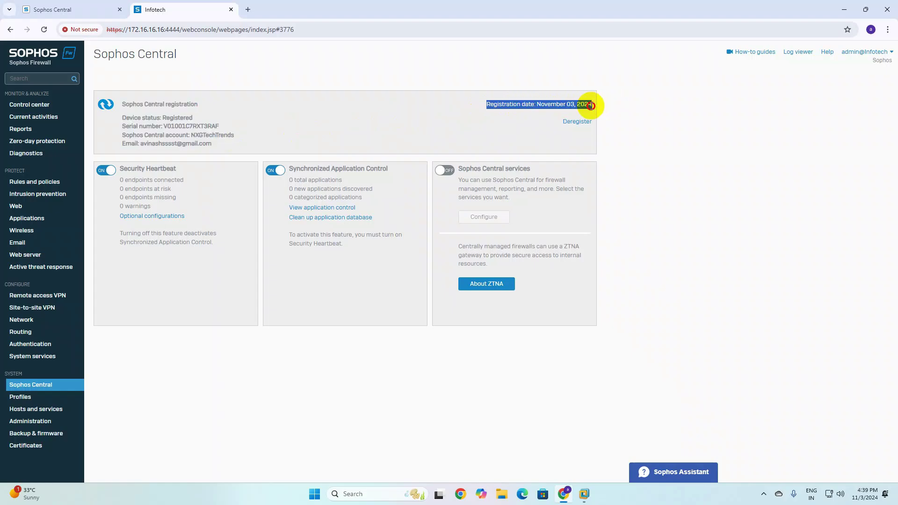
{"action": "left_click", "coordinate": [565, 121]}
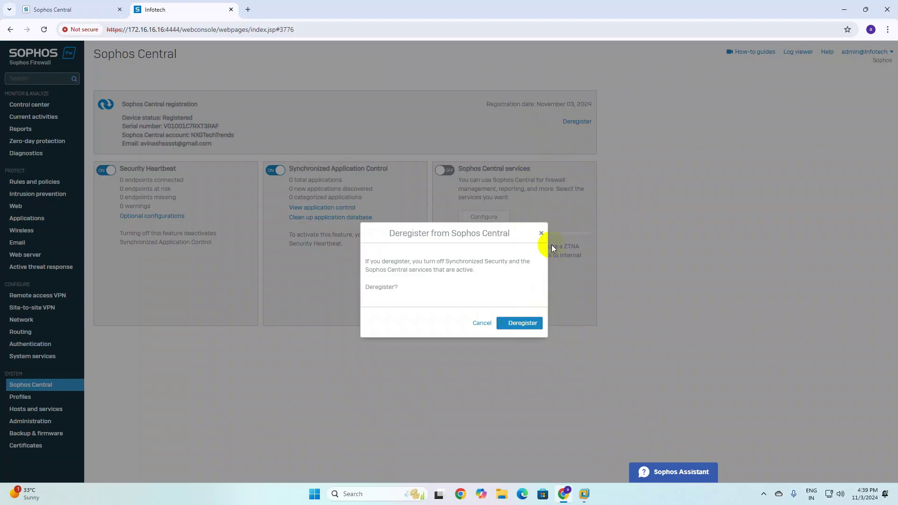
{"action": "left_click", "coordinate": [541, 233]}
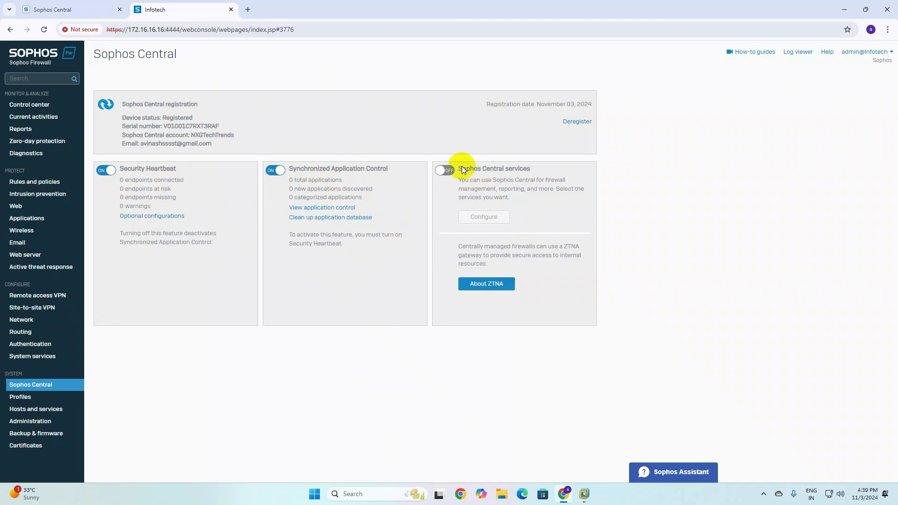
Turn on Sophos Central services with "Send reports and logs to Sophos Central" and "Manage from Sophos Central" enabled, and apply them.
{"action": "left_click", "coordinate": [445, 170]}
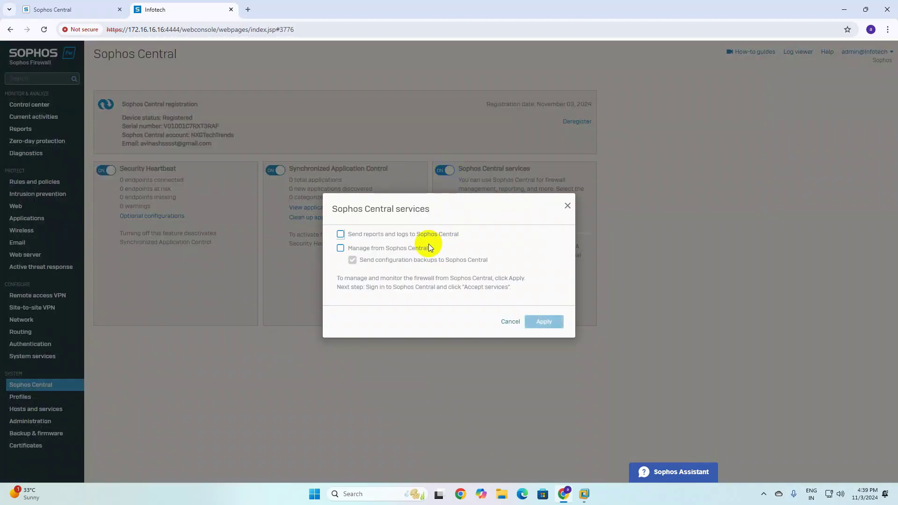
{"action": "left_click", "coordinate": [341, 234]}
{"action": "left_click", "coordinate": [340, 248]}
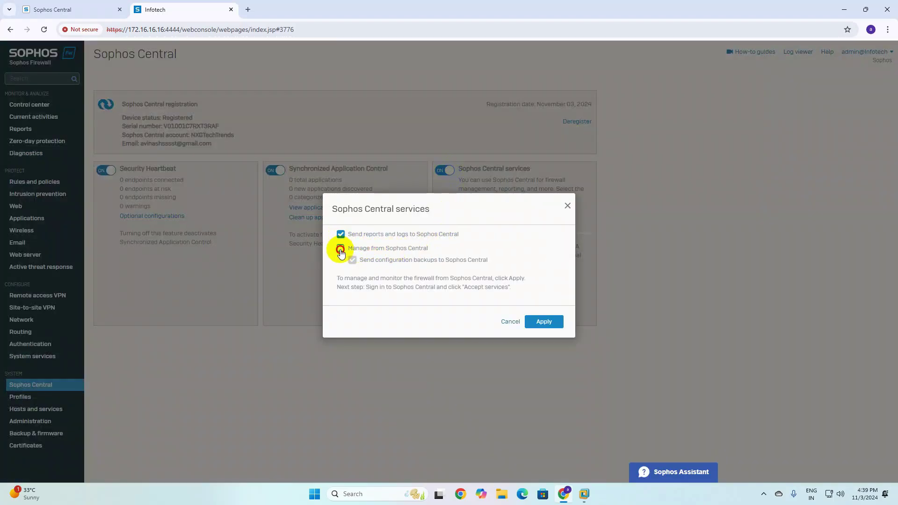
{"action": "left_click", "coordinate": [536, 323]}
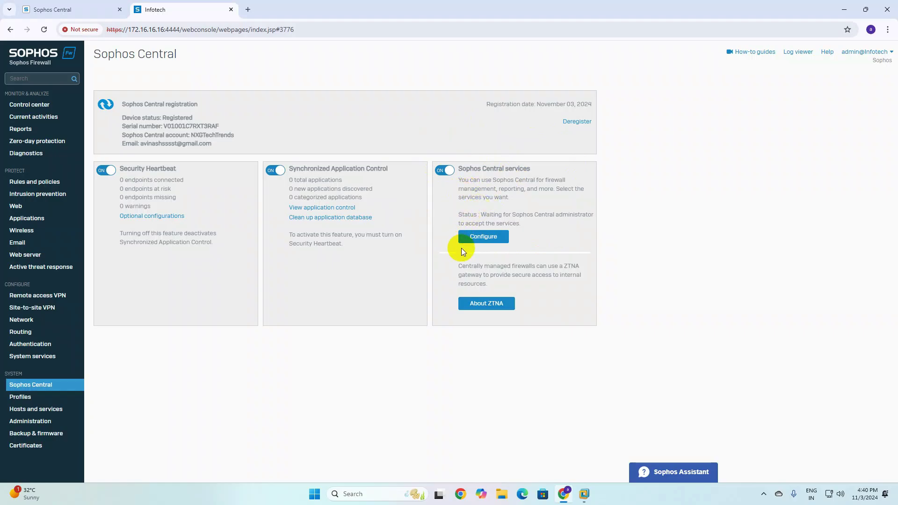
Review the enabled Sophos Central services options in the firewall console and close them without changes.
{"action": "left_click", "coordinate": [484, 238]}
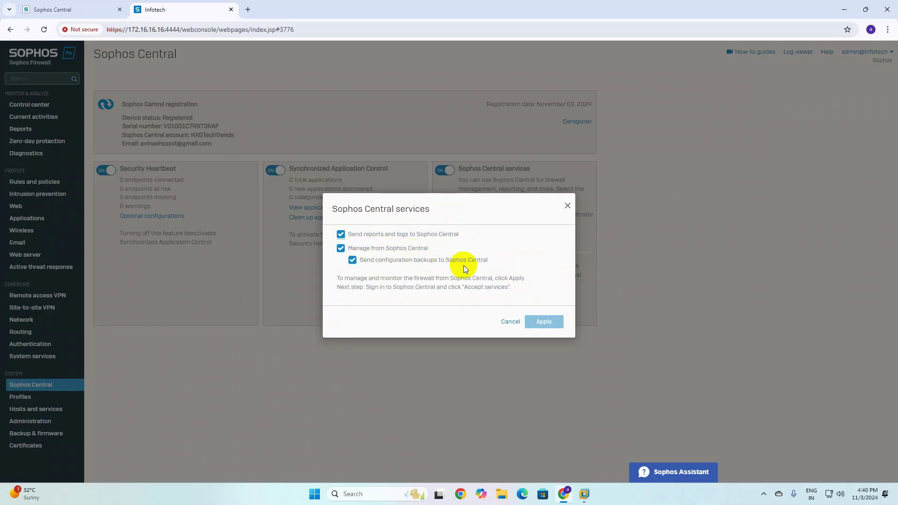
{"action": "left_click", "coordinate": [511, 321]}
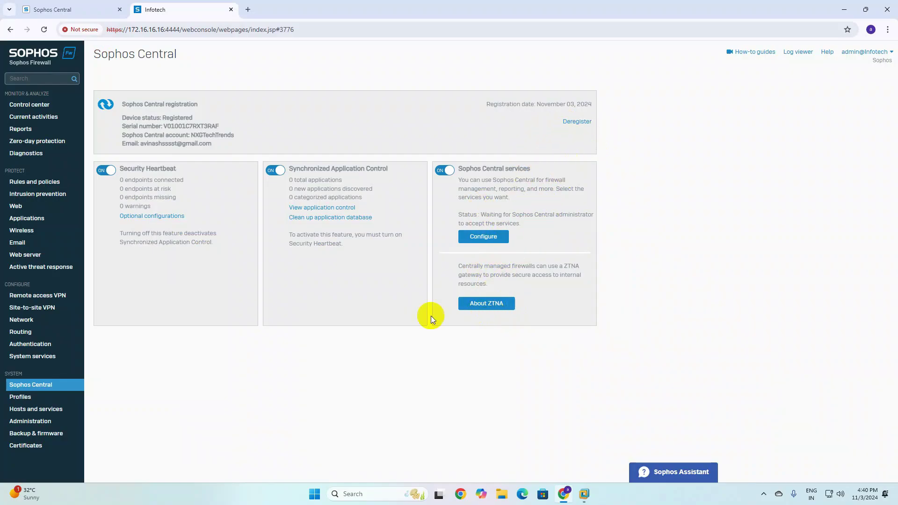
{"action": "left_click", "coordinate": [41, 386]}
Switch to Sophos Central, reload Firewall Management, and show the firewalls in the Ungrouped group from the dashboard.
{"action": "left_click", "coordinate": [55, 11]}
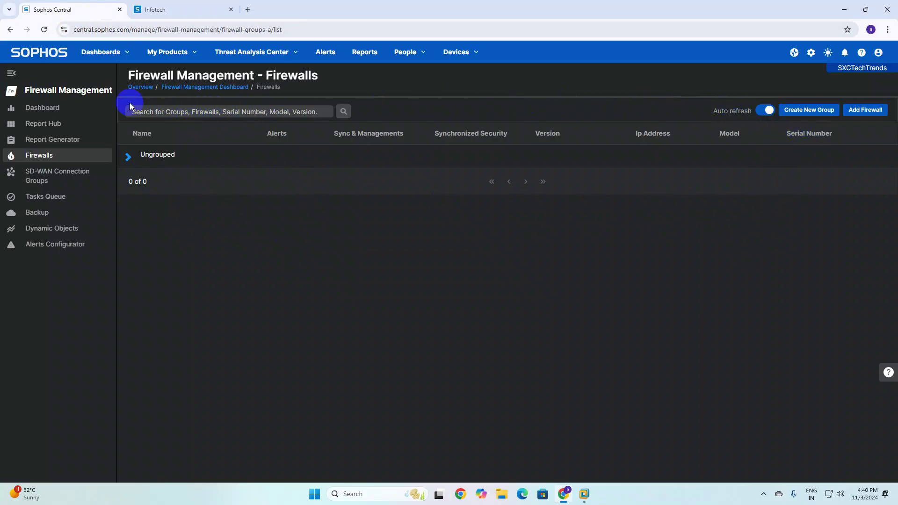
{"action": "left_click", "coordinate": [43, 29]}
{"action": "left_click", "coordinate": [42, 111]}
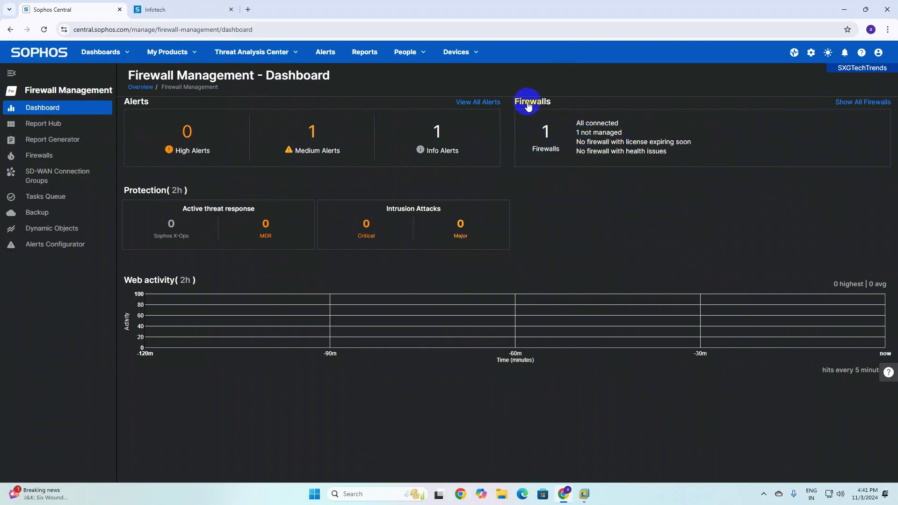
{"action": "left_click", "coordinate": [856, 102]}
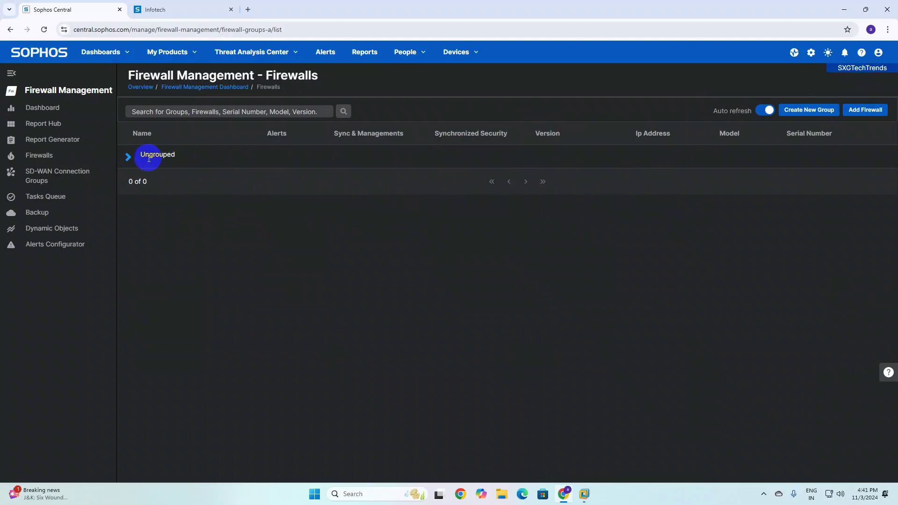
{"action": "left_click", "coordinate": [127, 160]}
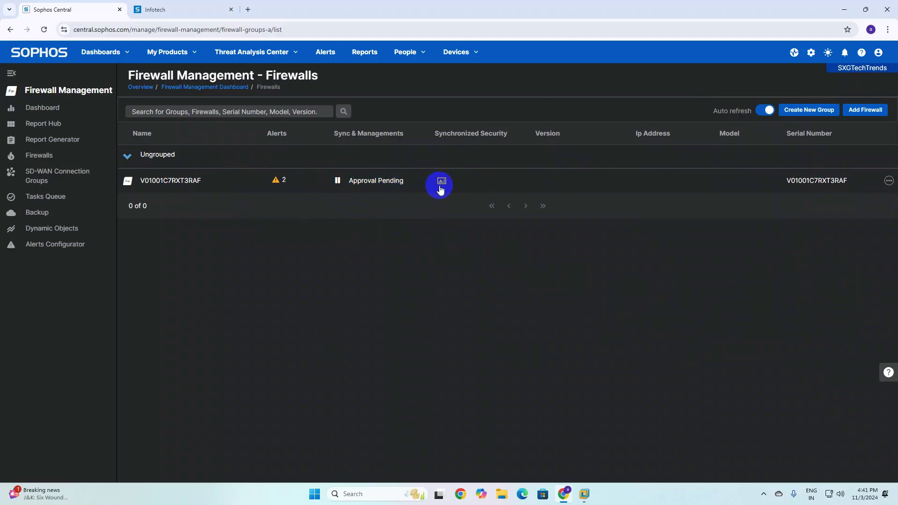
Attach the label "Indore-Office" to the ungrouped firewall awaiting approval.
{"action": "left_click", "coordinate": [889, 181]}
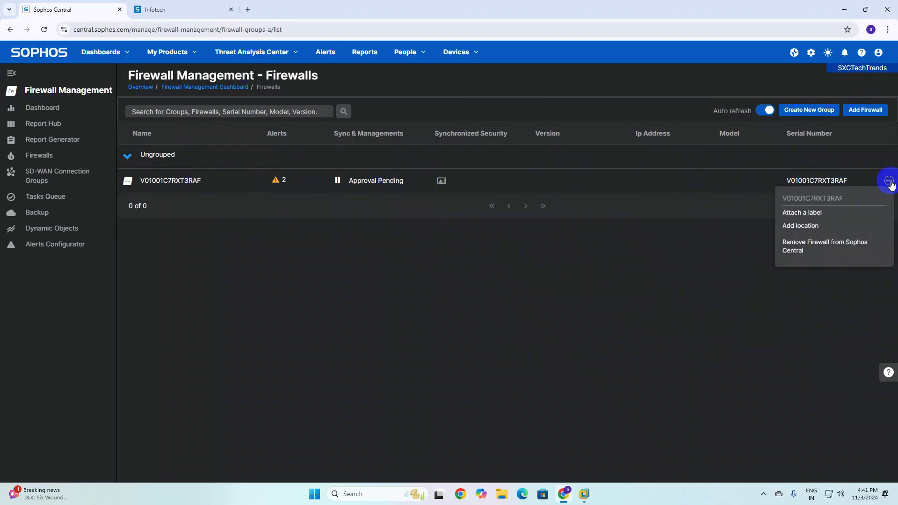
{"action": "left_click", "coordinate": [797, 227]}
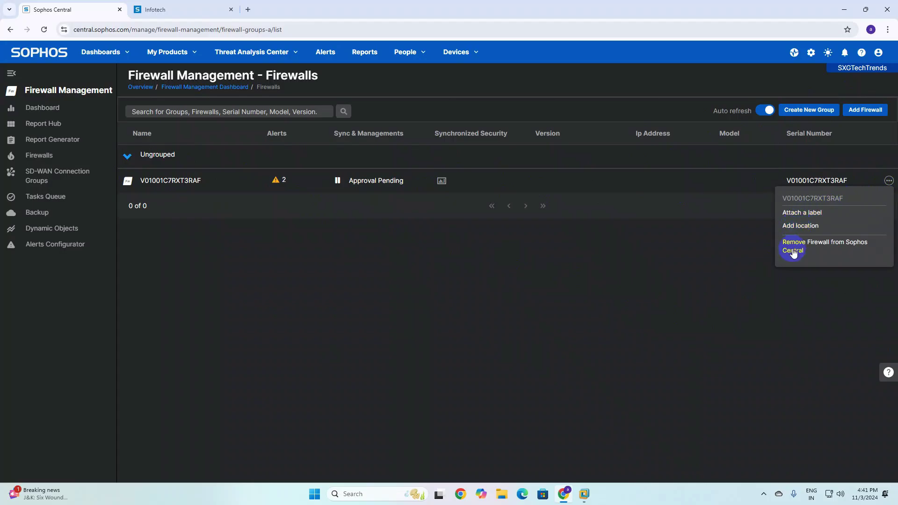
{"action": "left_click", "coordinate": [797, 214]}
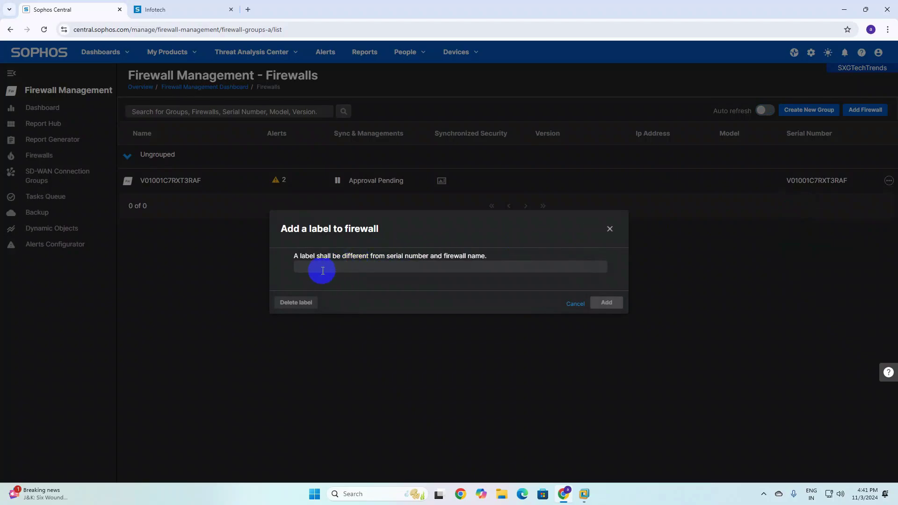
{"action": "left_click", "coordinate": [319, 273]}
{"action": "key", "text": "Caps_Lock"}
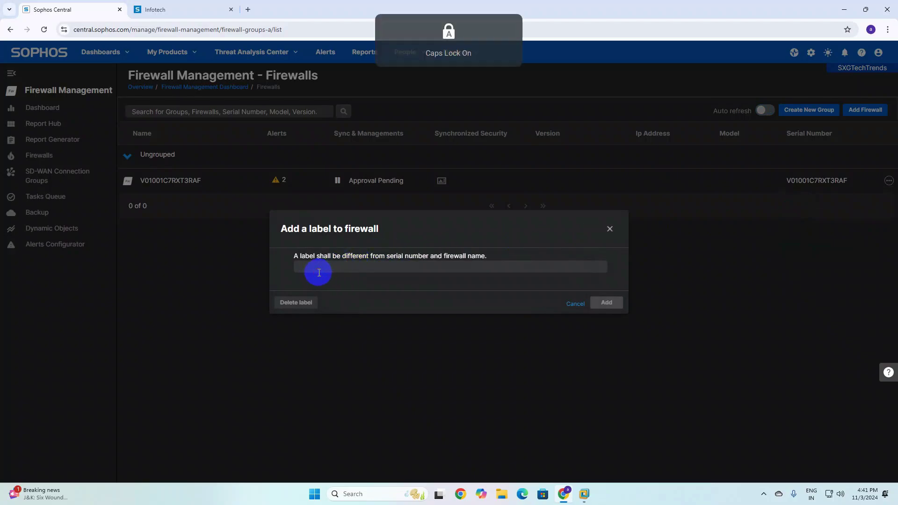
{"action": "type", "text": "I"}
{"action": "key", "text": "Caps_Lock"}
{"action": "type", "text": "ndore"}
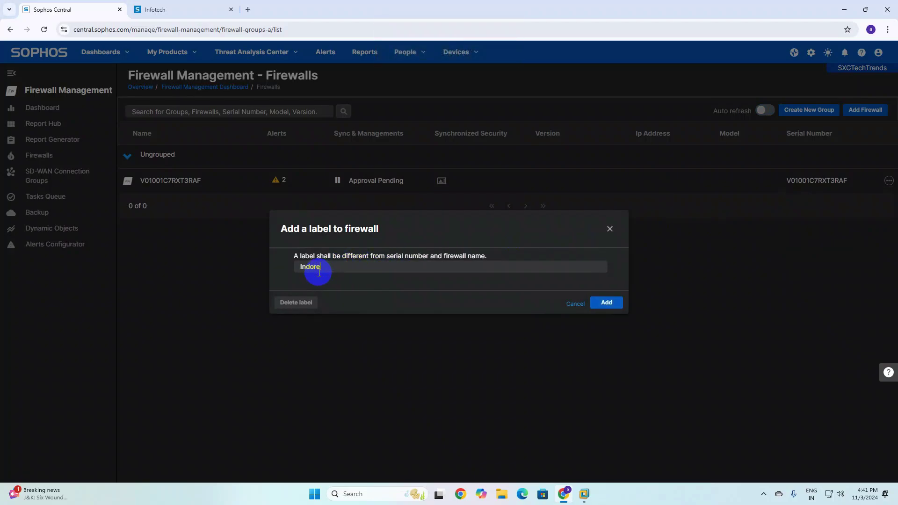
{"action": "type", "text": "-"}
{"action": "key", "text": "Caps_Lock"}
{"action": "type", "text": "O"}
{"action": "key", "text": "Caps_Lock"}
{"action": "type", "text": "ffice"}
{"action": "left_click", "coordinate": [606, 303]}
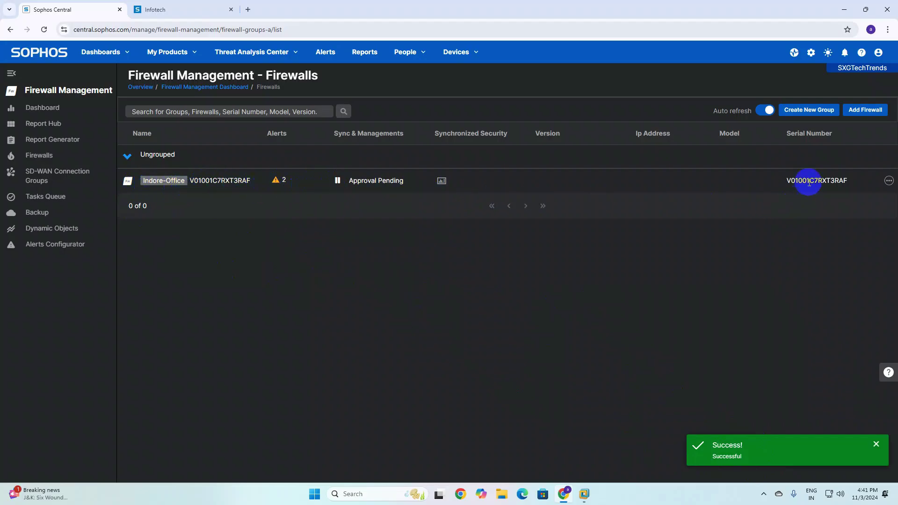
Open the latitude and longitude form for adding a location to the Indore-Office firewall.
{"action": "left_click", "coordinate": [889, 181]}
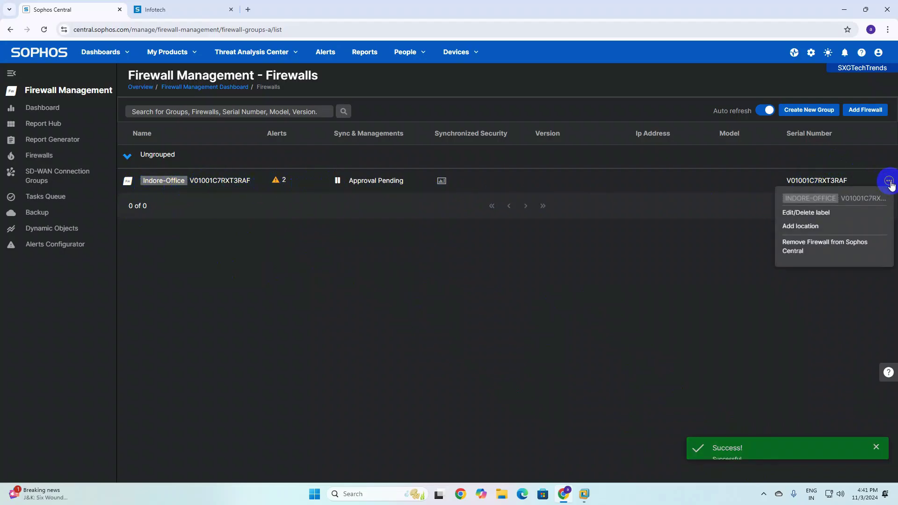
{"action": "left_click", "coordinate": [799, 226]}
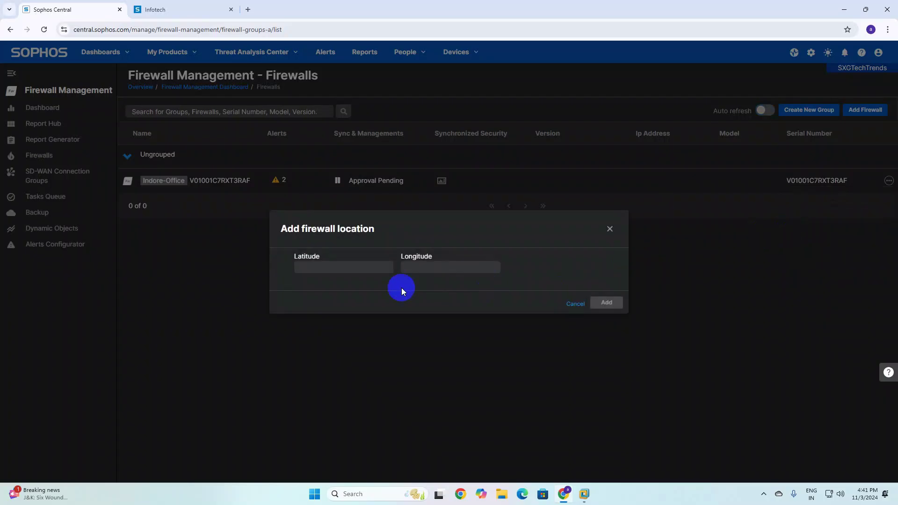
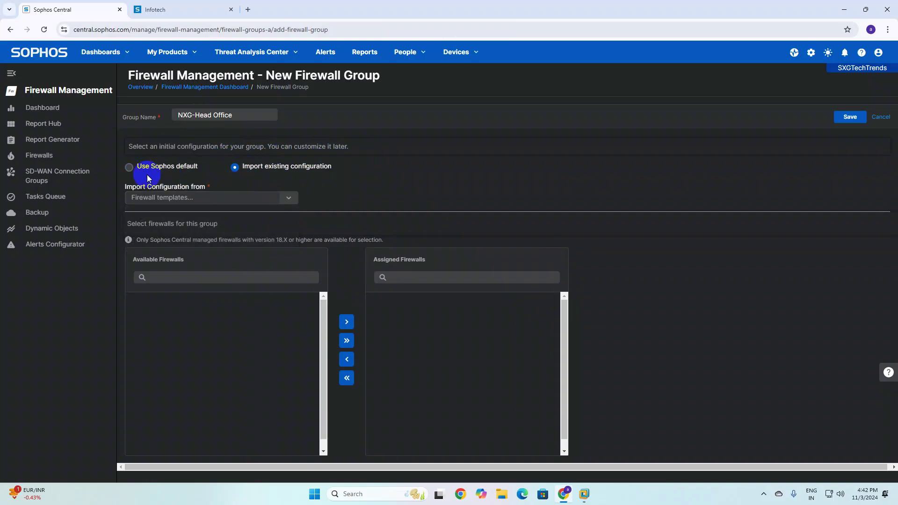
Try the Sophos default initial configuration for the new NXG-Head Office firewall group, and cancel the group's creation.
{"action": "left_click", "coordinate": [131, 170]}
{"action": "left_click", "coordinate": [159, 255]}
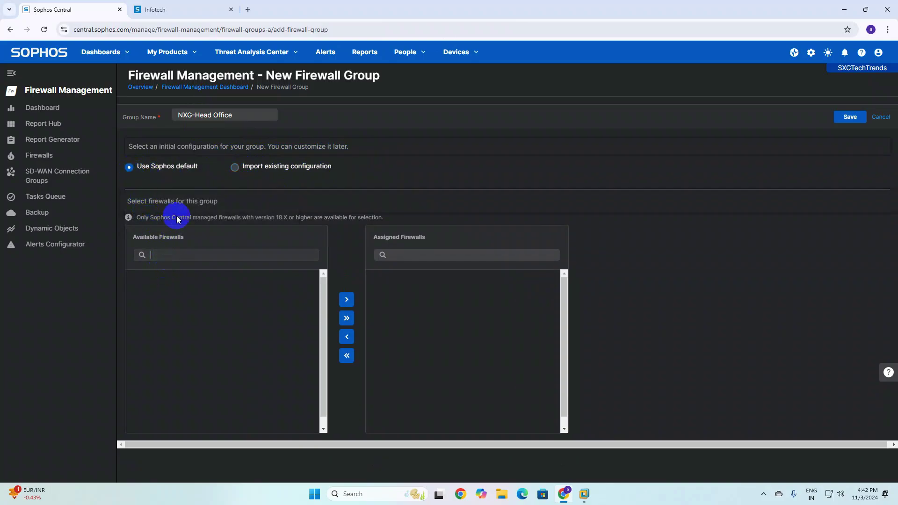
{"action": "left_click", "coordinate": [879, 117]}
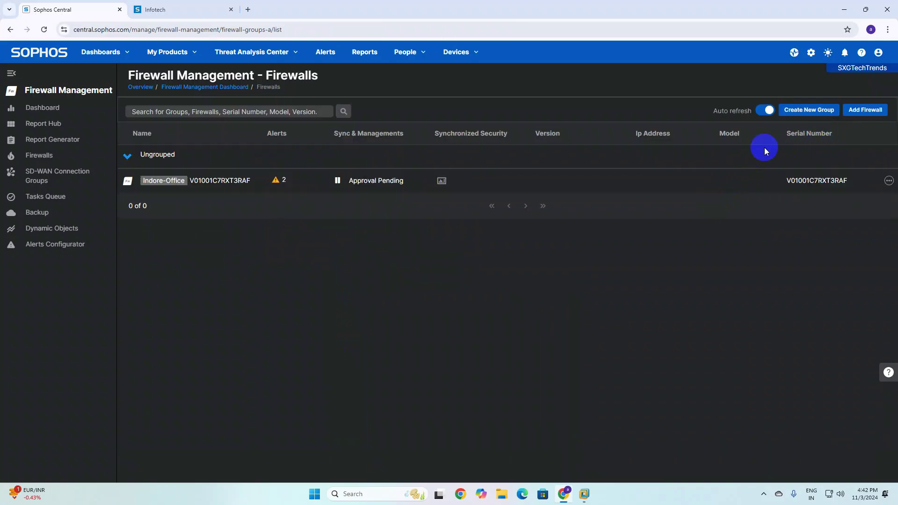
Review the actions available for the Indore-Office firewall and close them without choosing any.
{"action": "left_click", "coordinate": [888, 181]}
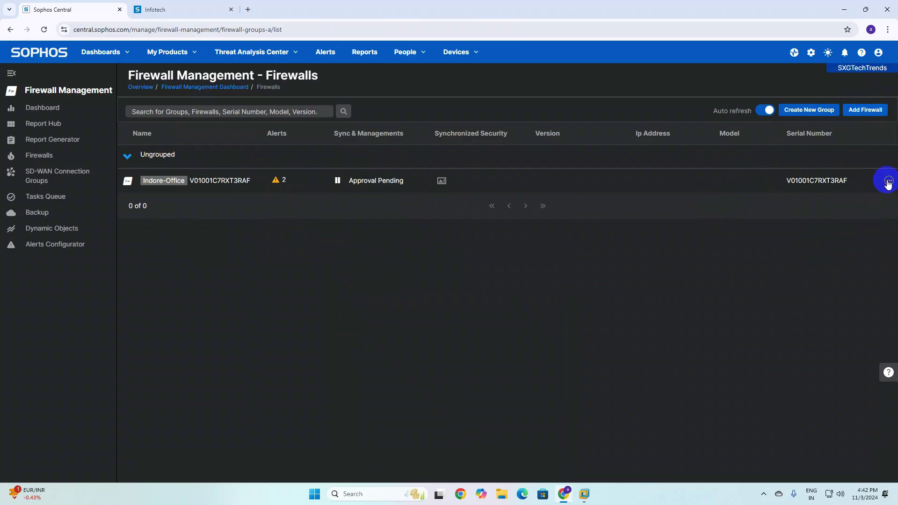
{"action": "left_click", "coordinate": [888, 182]}
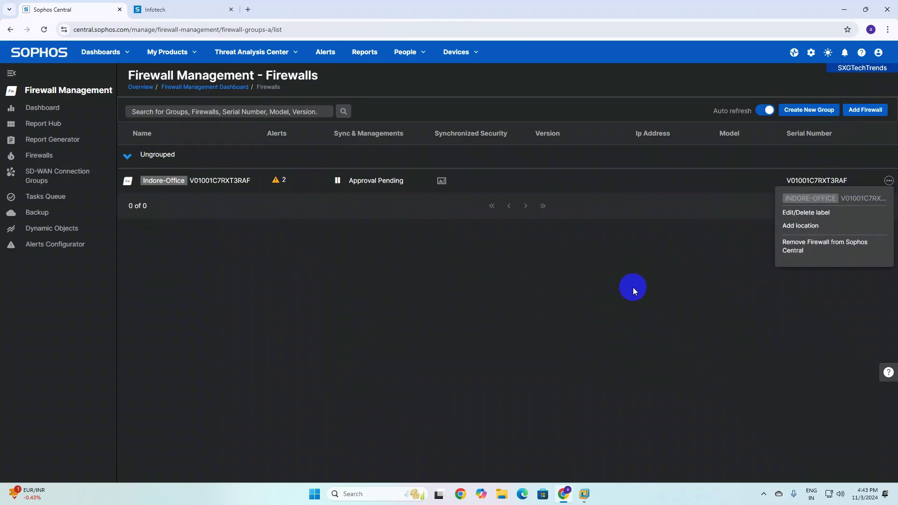
{"action": "left_click", "coordinate": [633, 288]}
{"action": "left_click_drag", "start_coordinate": [150, 201], "coordinate": [202, 185]}
{"action": "left_click", "coordinate": [290, 199]}
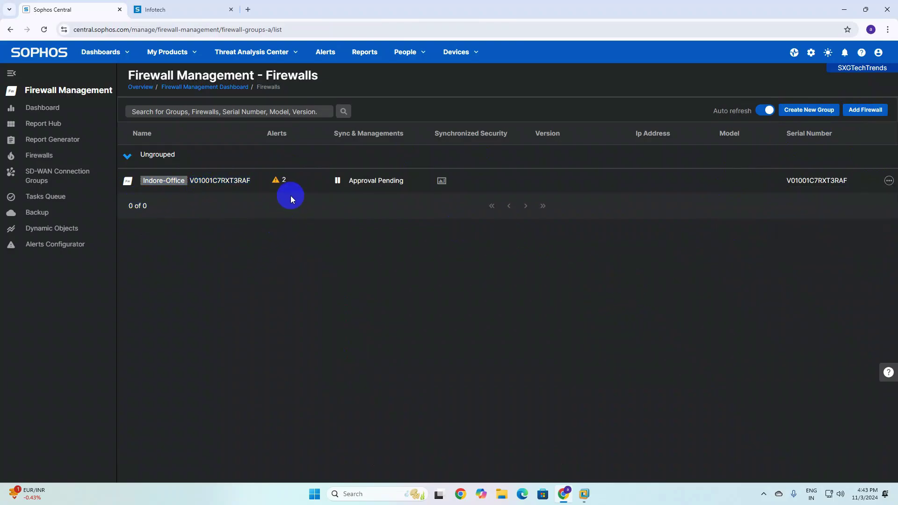
Check the Indore-Office firewall's pending approval details and accept its services for management in Sophos Central.
{"action": "left_click", "coordinate": [368, 183]}
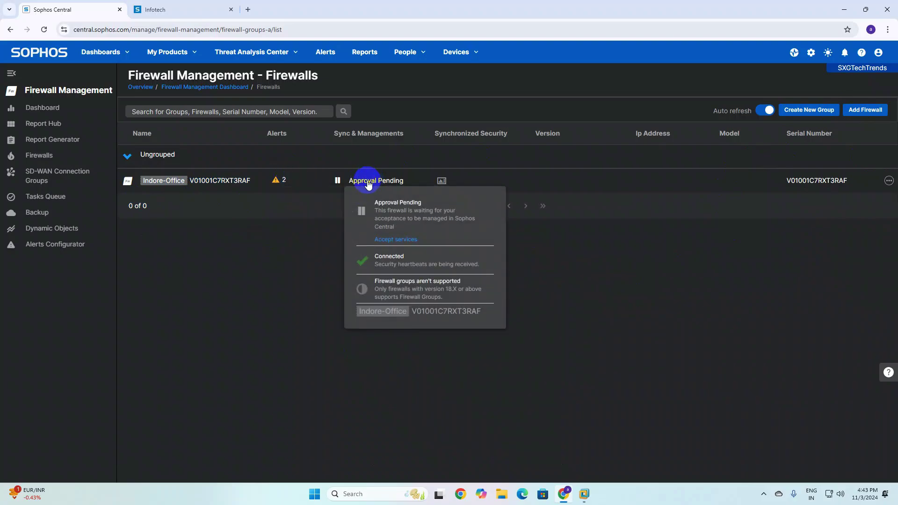
{"action": "left_click", "coordinate": [307, 254]}
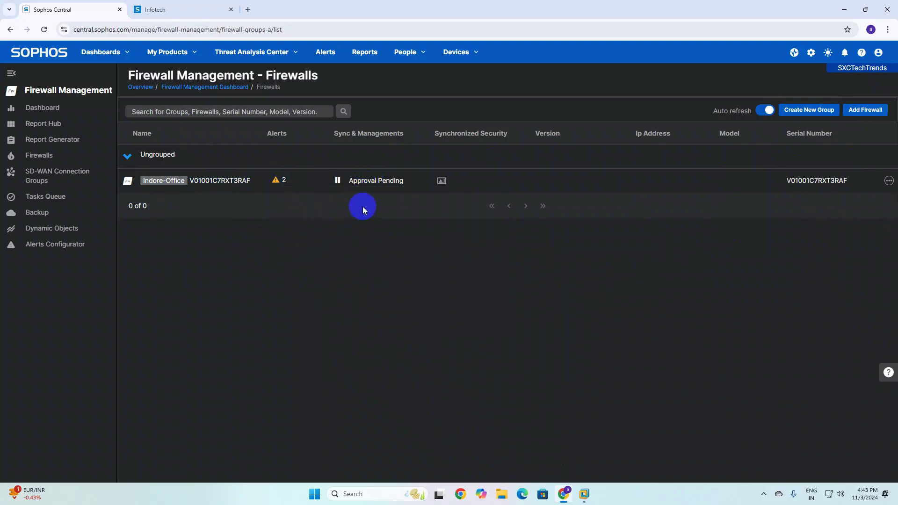
{"action": "left_click", "coordinate": [362, 185]}
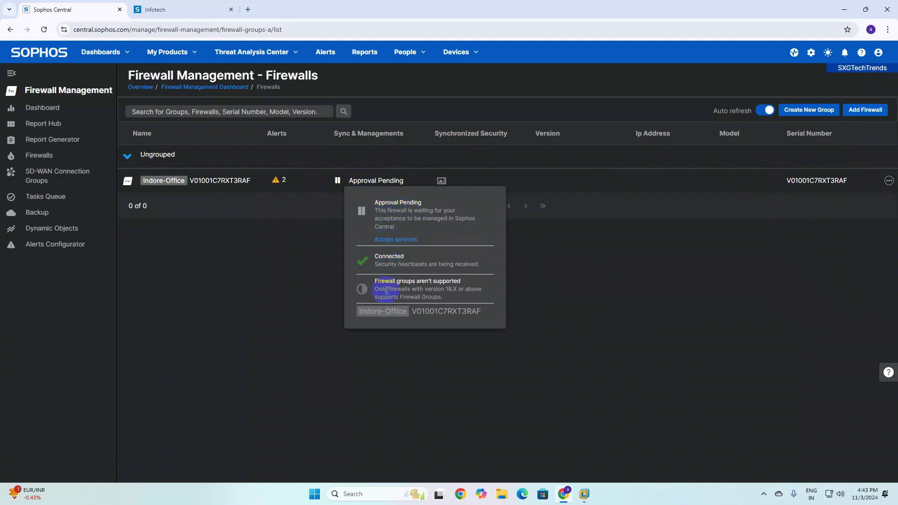
{"action": "left_click", "coordinate": [395, 241]}
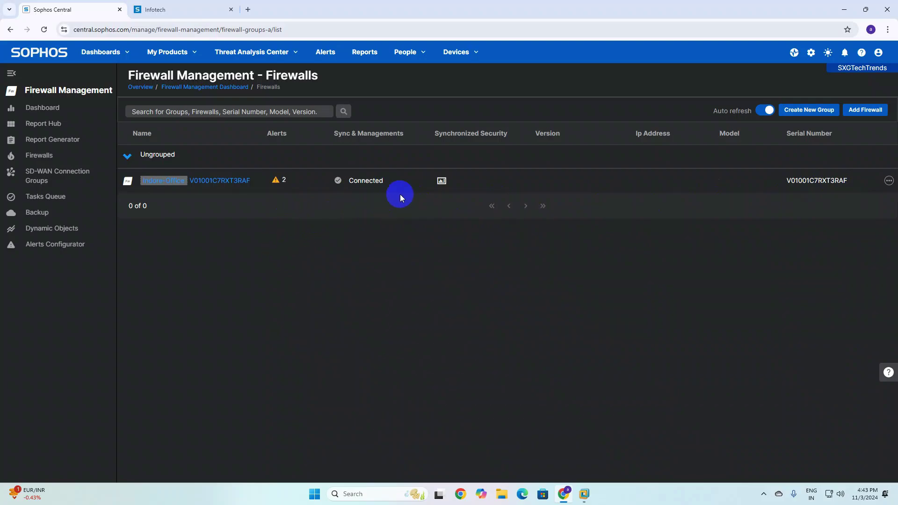
Generate the Indore-Office firewall's Bandwidth usage report for the last 1 hour and show it as a line chart.
{"action": "left_click", "coordinate": [442, 181]}
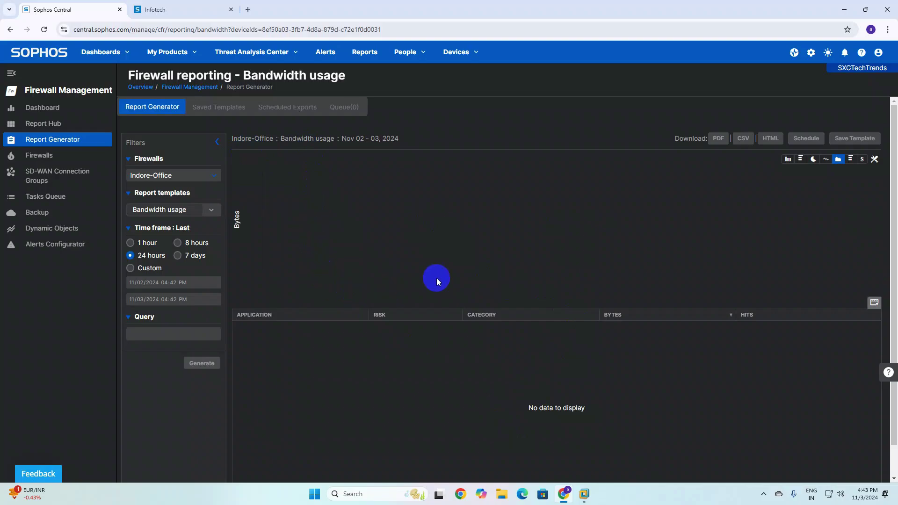
{"action": "scroll", "coordinate": [531, 258], "scroll_direction": "down", "scroll_amount": 1}
{"action": "scroll", "coordinate": [537, 279], "scroll_direction": "up", "scroll_amount": 1}
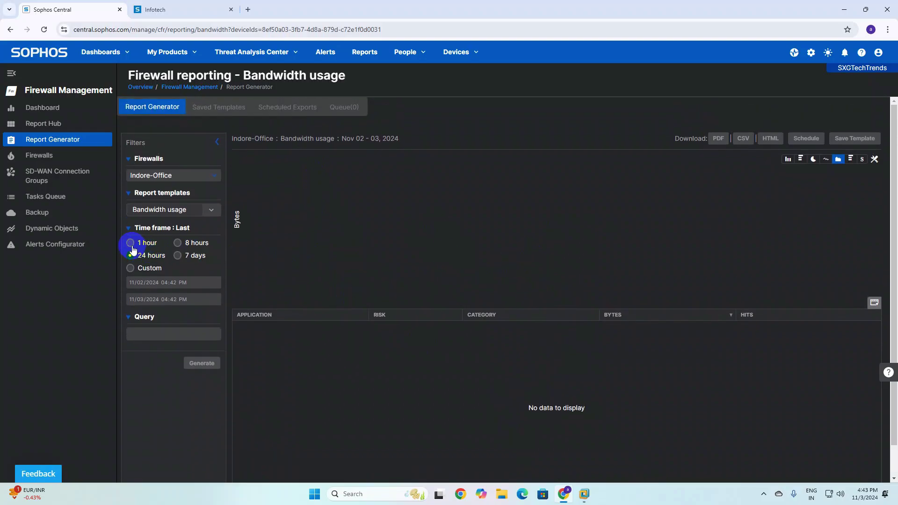
{"action": "left_click", "coordinate": [133, 249]}
{"action": "left_click", "coordinate": [211, 363]}
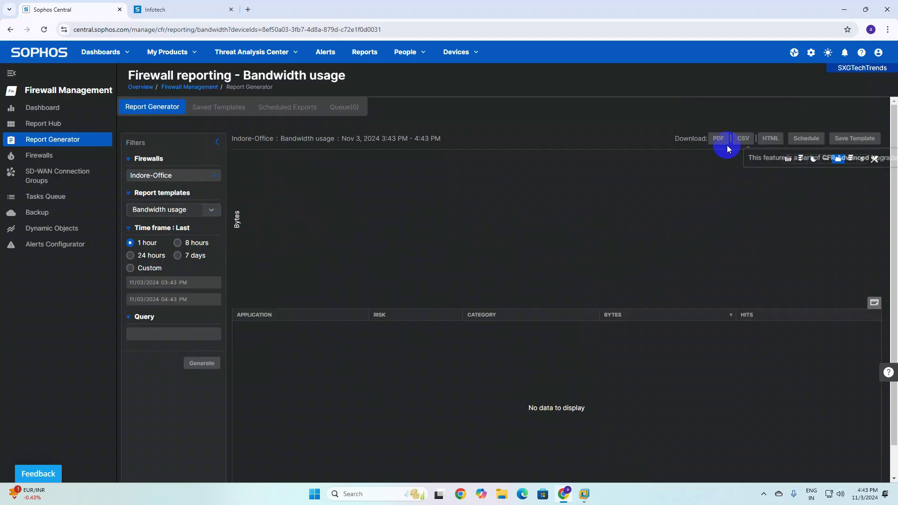
{"action": "left_click", "coordinate": [814, 161]}
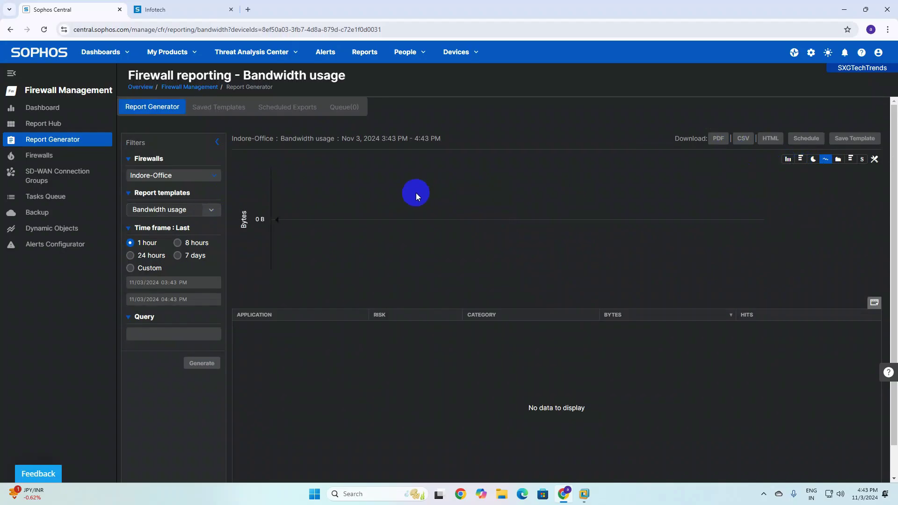
Return to the Firewalls list and open the Indore-Office firewall's console through Sophos Central.
{"action": "left_click", "coordinate": [29, 156]}
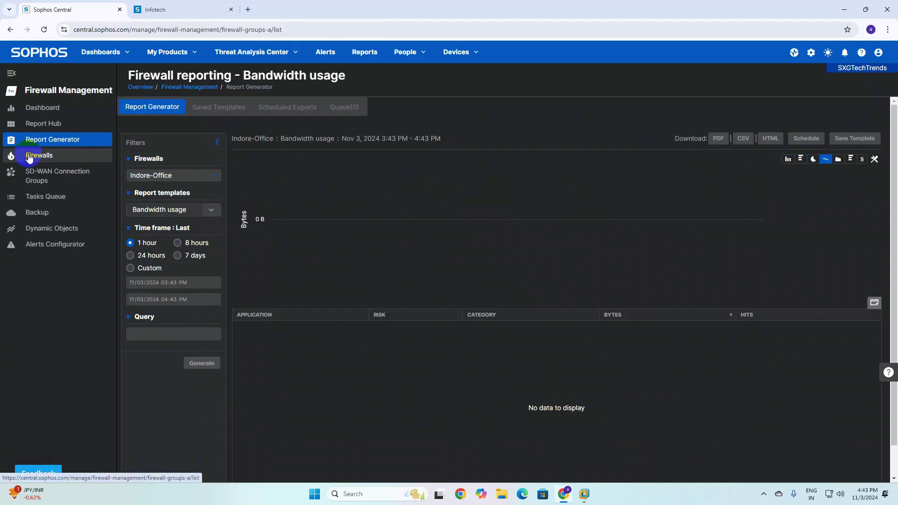
{"action": "left_click", "coordinate": [141, 176]}
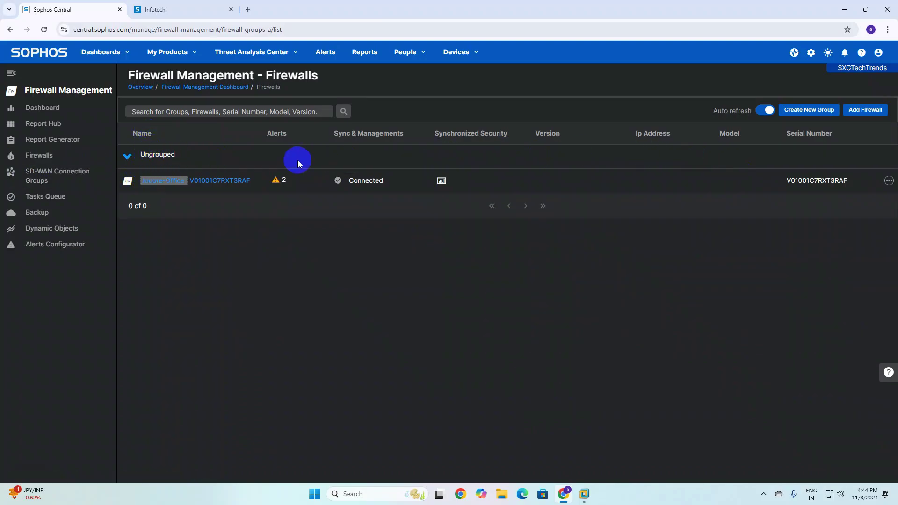
{"action": "left_click_drag", "start_coordinate": [136, 154], "coordinate": [198, 162]}
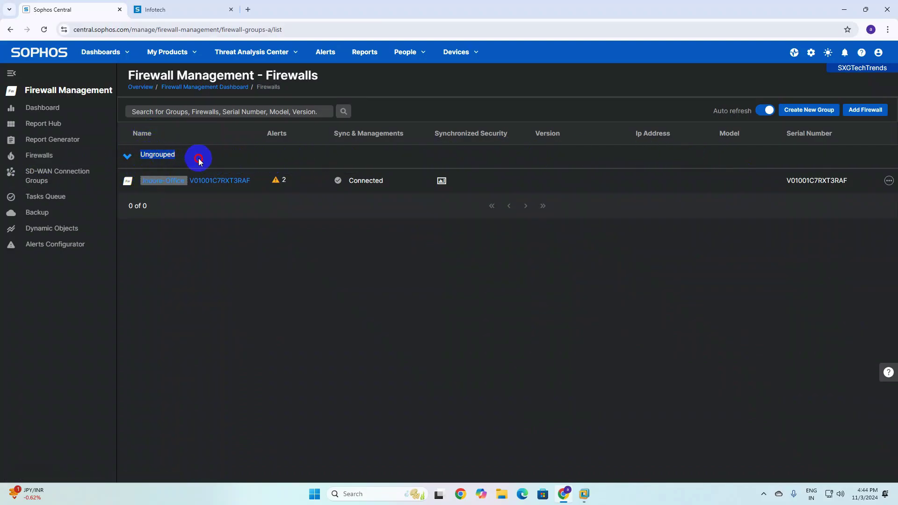
{"action": "left_click", "coordinate": [199, 158]}
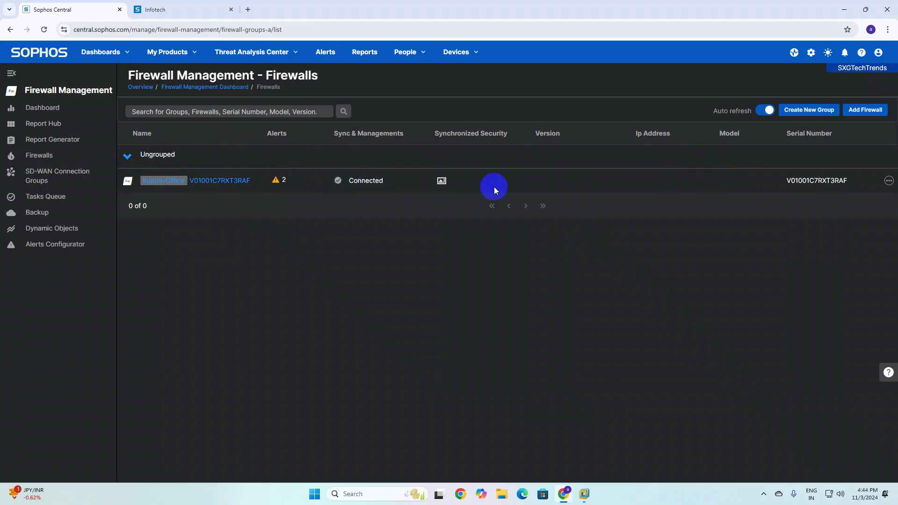
{"action": "left_click", "coordinate": [206, 181]}
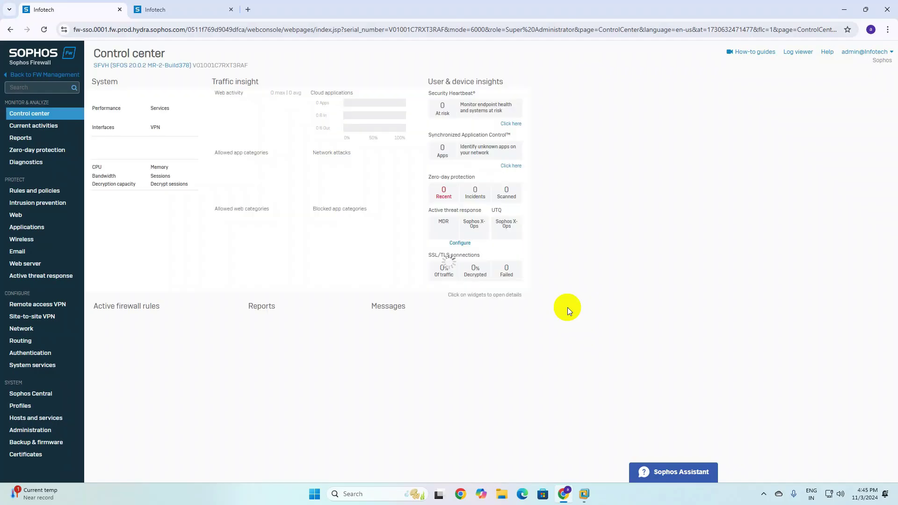
Compare the locally accessed firewall console with the Control center opened through Sophos Central.
{"action": "left_click", "coordinate": [182, 13]}
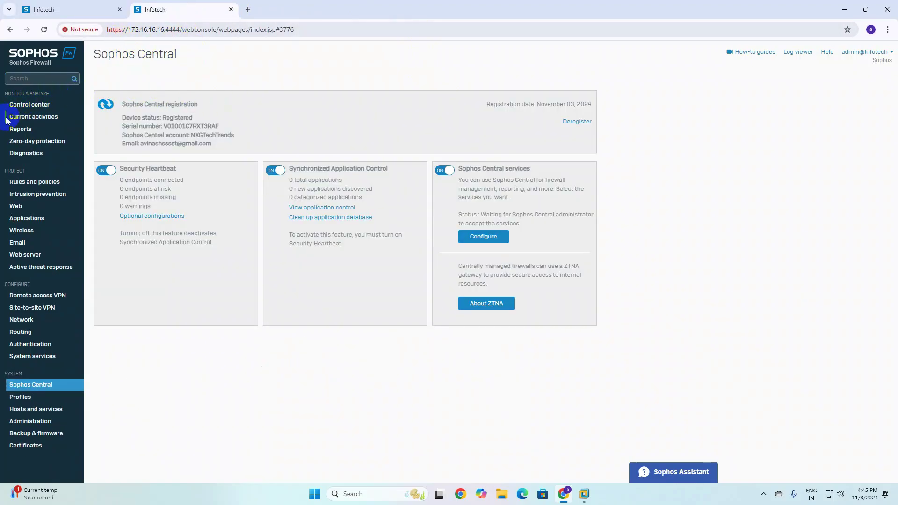
{"action": "left_click", "coordinate": [28, 11]}
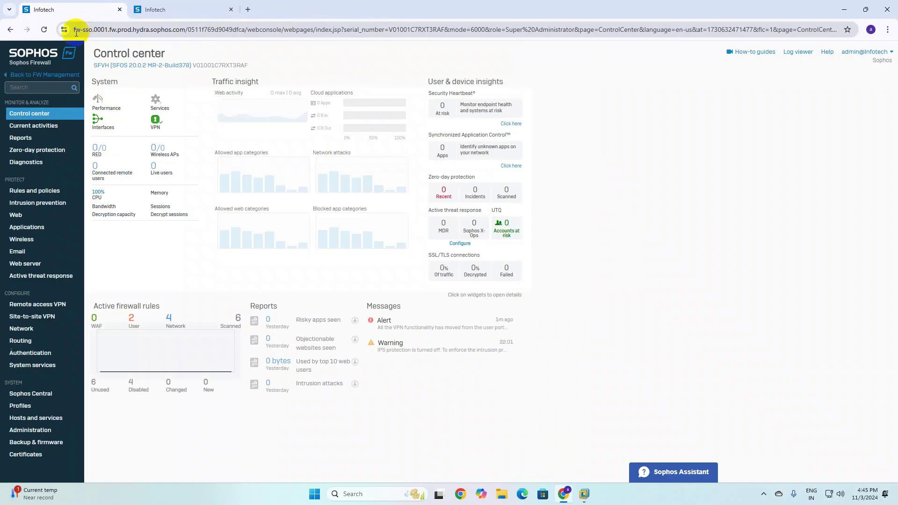
Review the Current activities page and the admin account options in the firewall console opened through Sophos Central.
{"action": "left_click_drag", "start_coordinate": [74, 29], "coordinate": [753, 134]}
{"action": "left_click", "coordinate": [754, 135]}
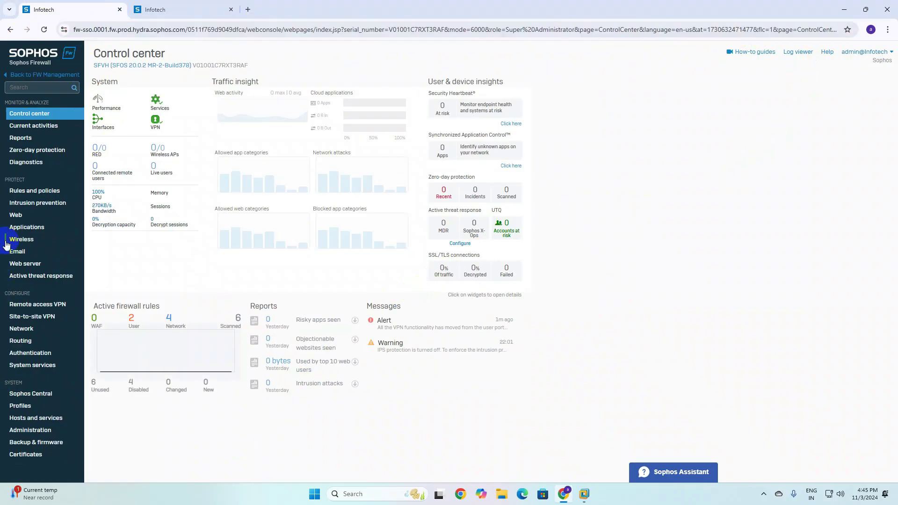
{"action": "left_click", "coordinate": [32, 127]}
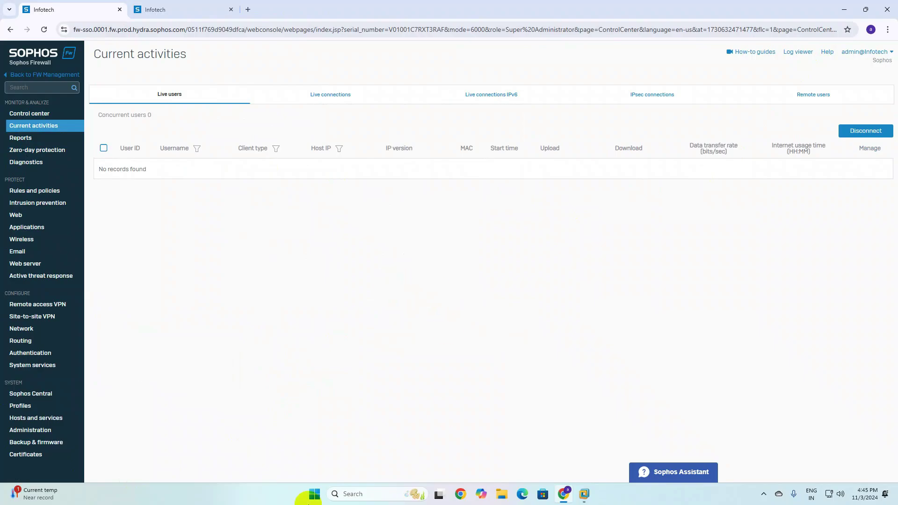
{"action": "left_click", "coordinate": [886, 52]}
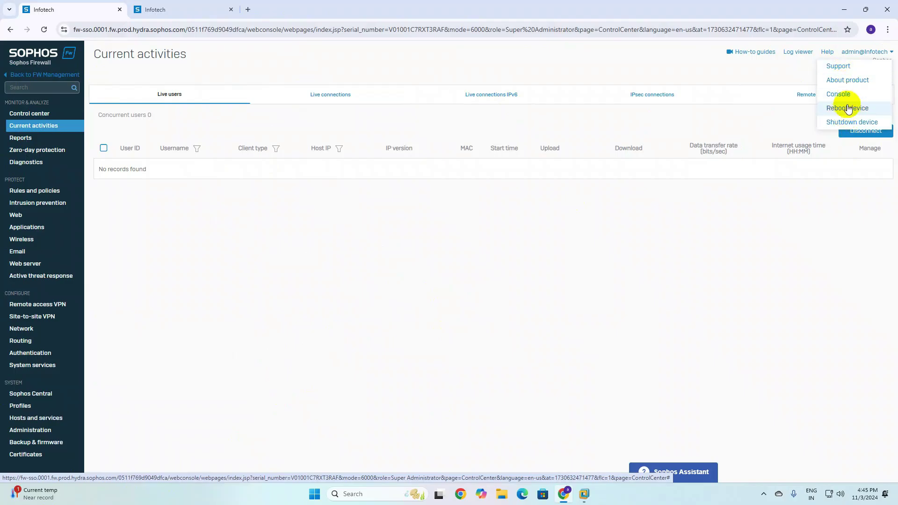
{"action": "left_click", "coordinate": [766, 74]}
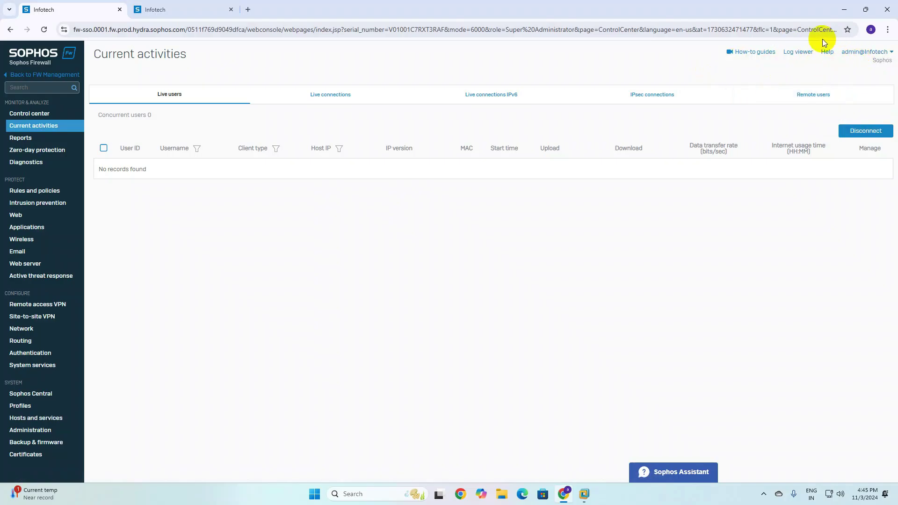
{"action": "left_click", "coordinate": [865, 51]}
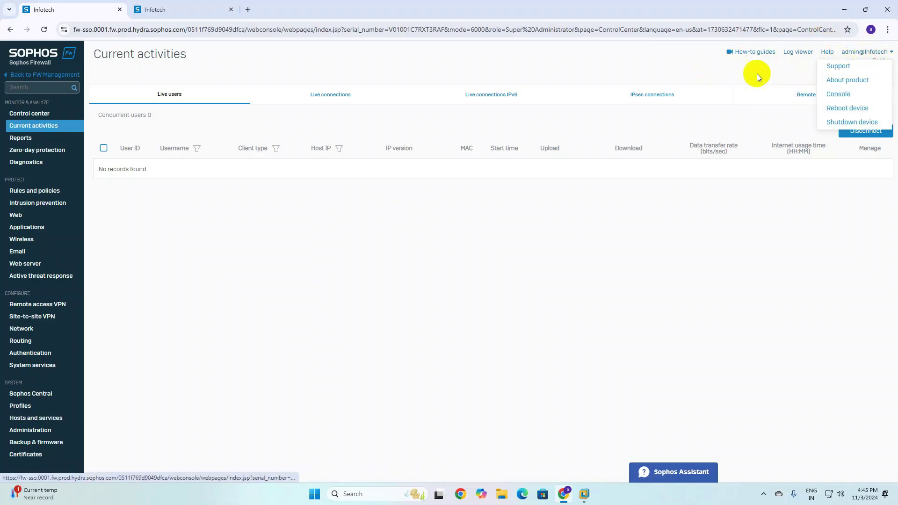
{"action": "left_click", "coordinate": [331, 66]}
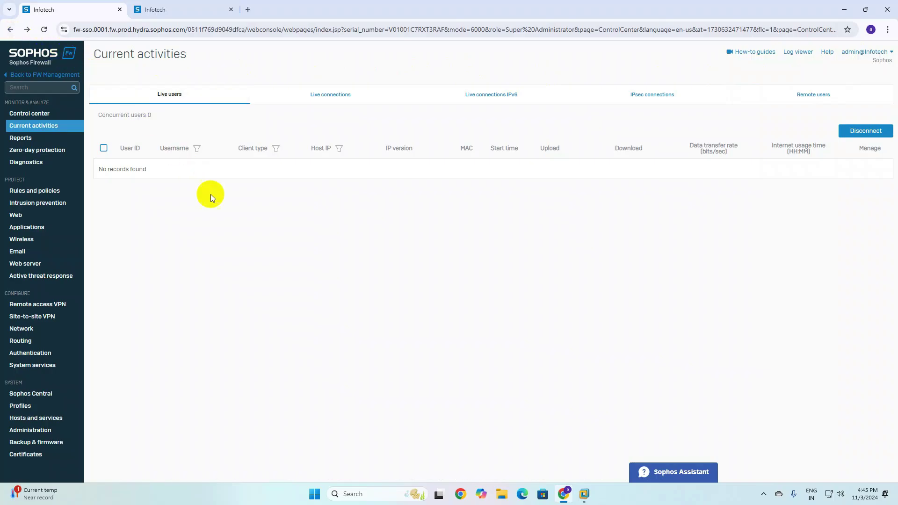
Return to Firewall Management and start a new firewall group named NXG.
{"action": "left_click", "coordinate": [34, 74]}
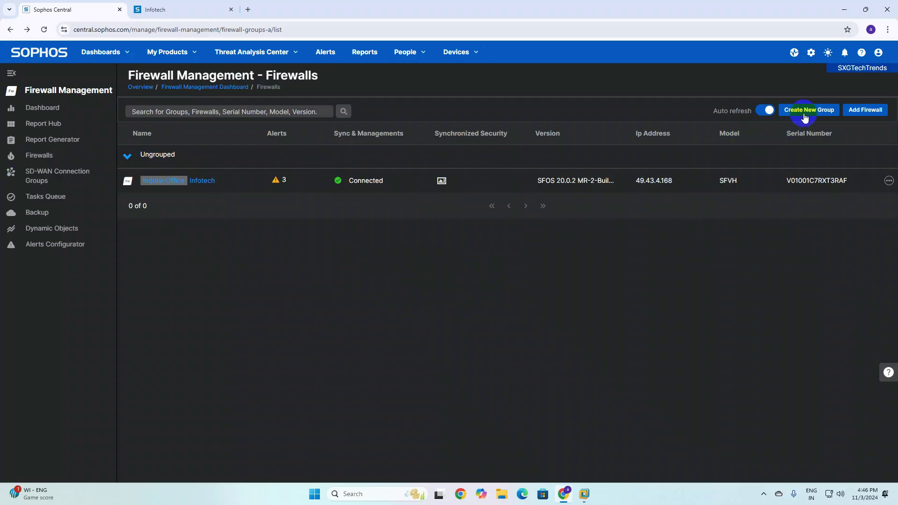
{"action": "left_click", "coordinate": [827, 111]}
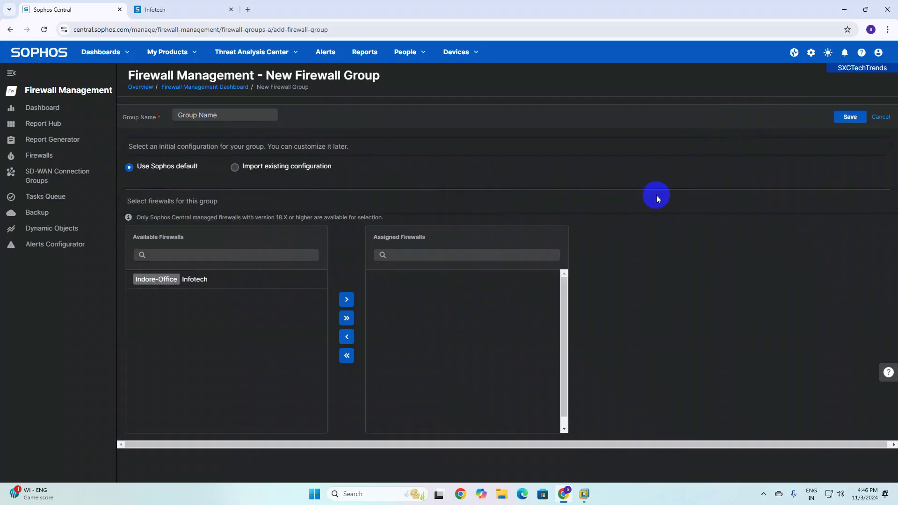
{"action": "left_click", "coordinate": [209, 117]}
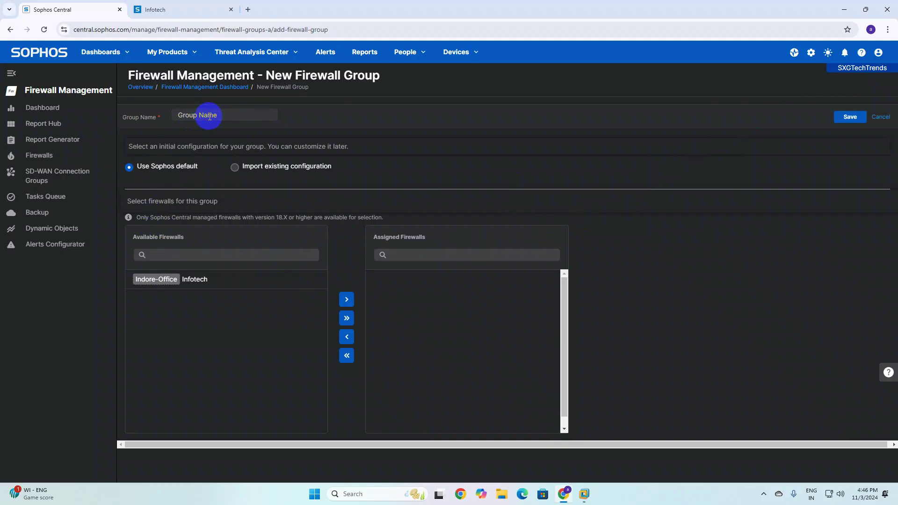
{"action": "key", "text": "Caps_Lock"}
{"action": "type", "text": "NXG"}
Assign the Indore-Office firewall to the new group with Skip full sync enabled, and save the group.
{"action": "left_click", "coordinate": [163, 284]}
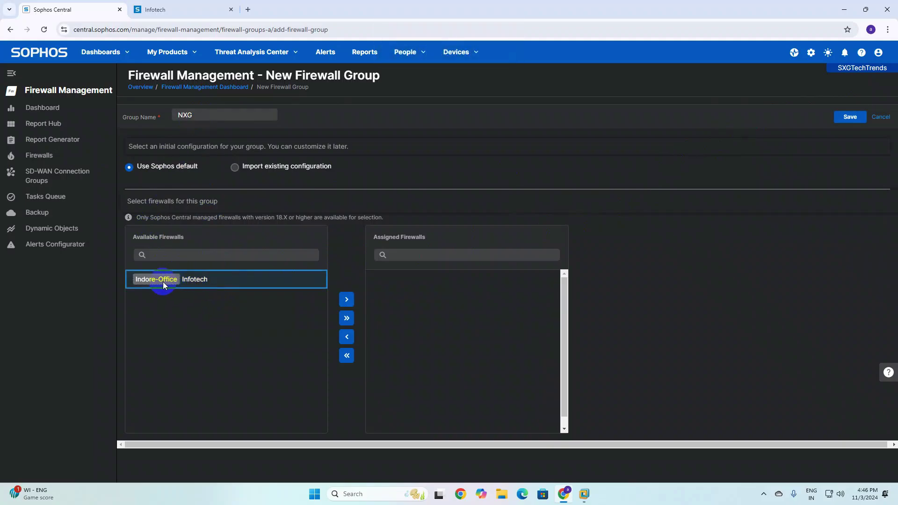
{"action": "left_click", "coordinate": [347, 300]}
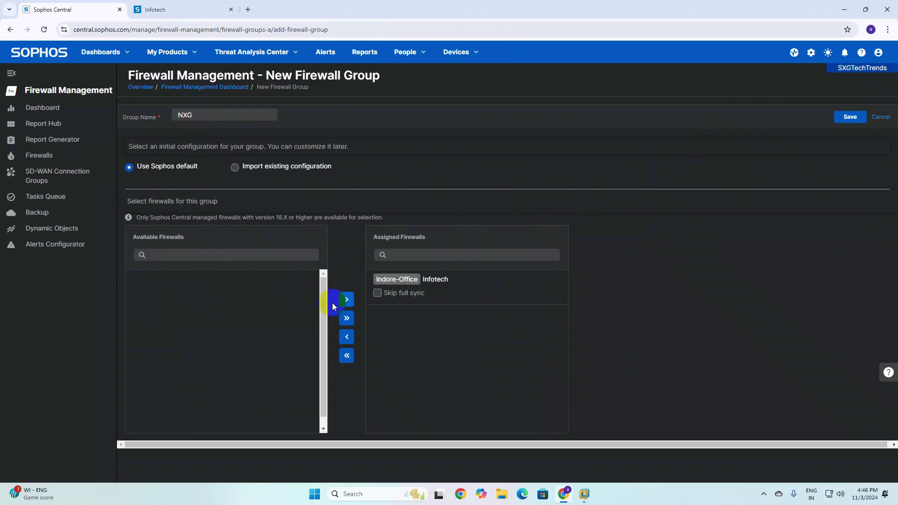
{"action": "left_click", "coordinate": [383, 293]}
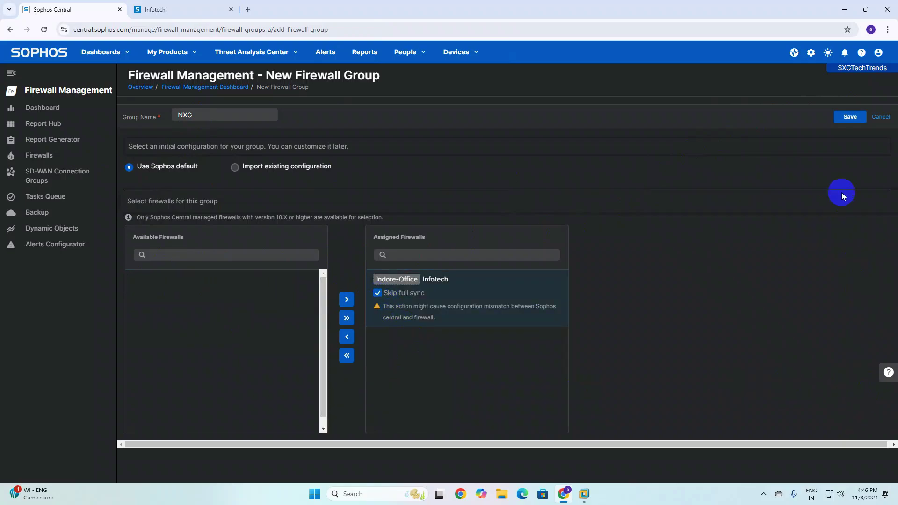
{"action": "left_click", "coordinate": [850, 117]}
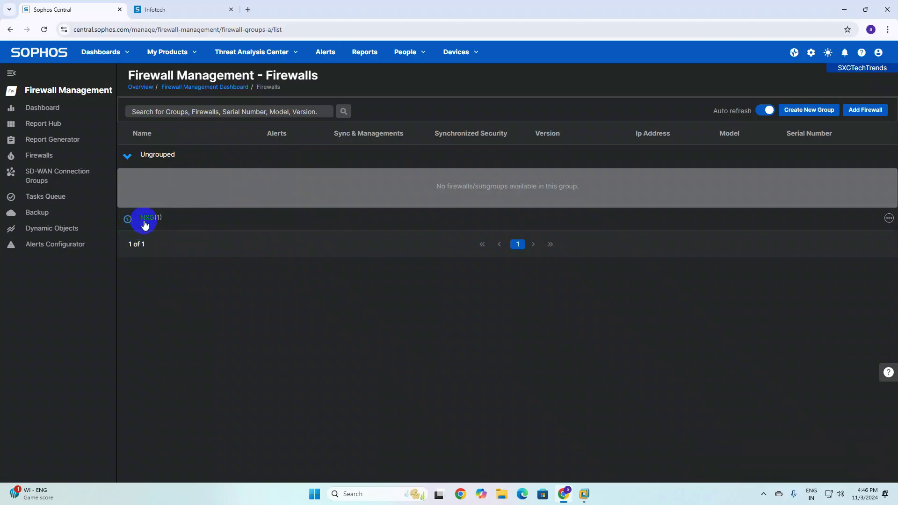
Expand the NXG group in the Firewalls list and examine its group-level Rules and policies page and member firewall.
{"action": "left_click", "coordinate": [128, 220]}
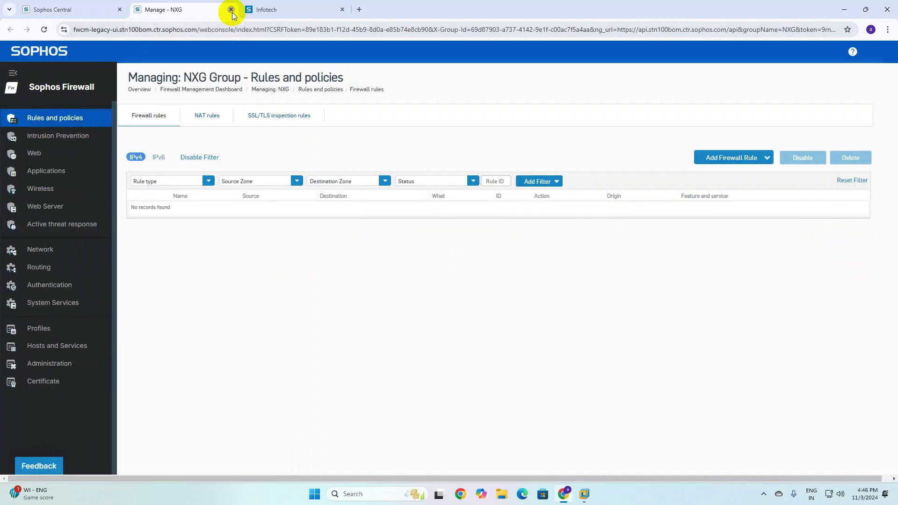
{"action": "left_click", "coordinate": [231, 10]}
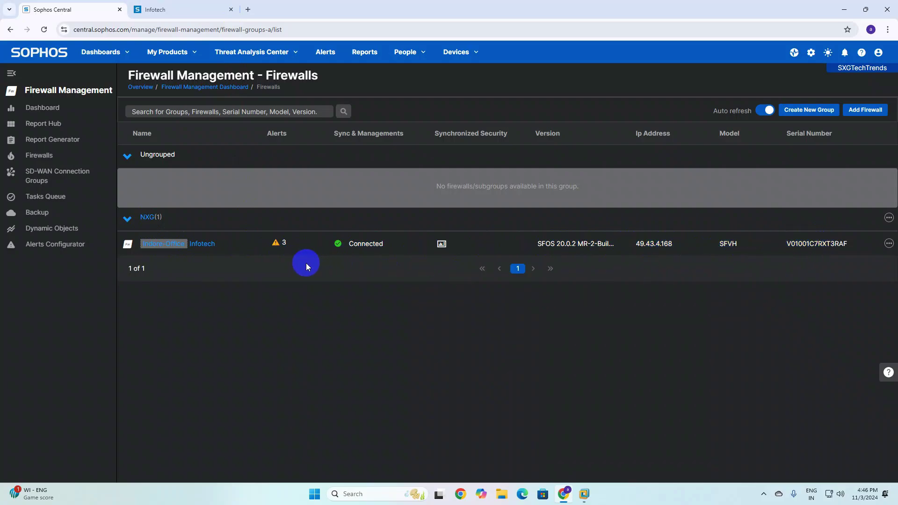
{"action": "left_click", "coordinate": [279, 244]}
Look over the Firewall Management dashboard and the SD-WAN Connection Groups page.
{"action": "left_click", "coordinate": [35, 108]}
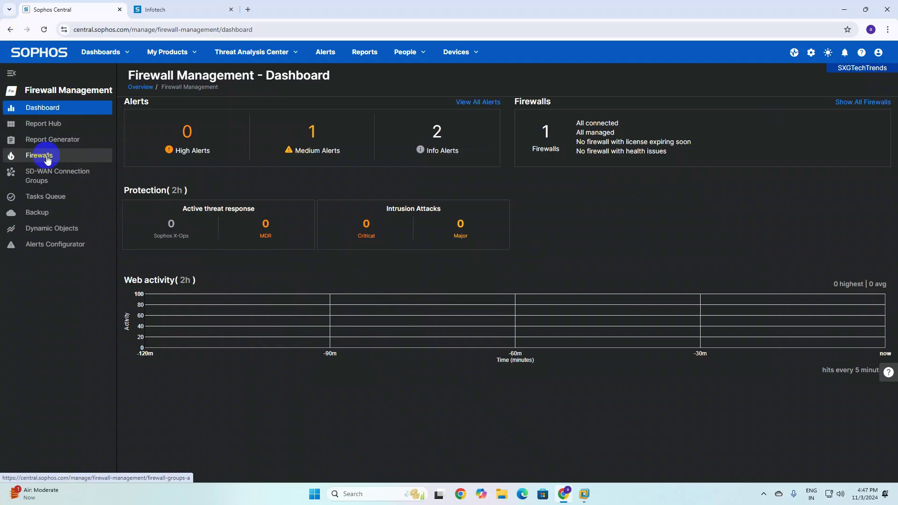
{"action": "left_click", "coordinate": [52, 182]}
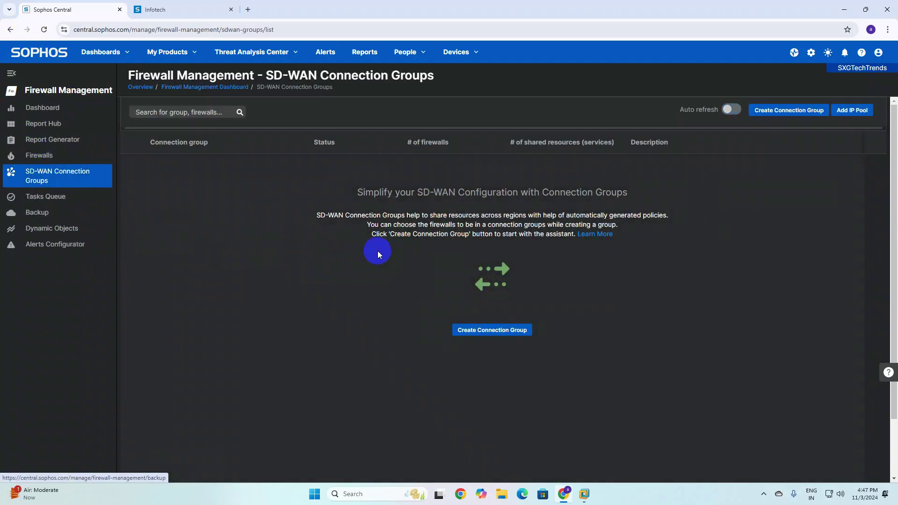